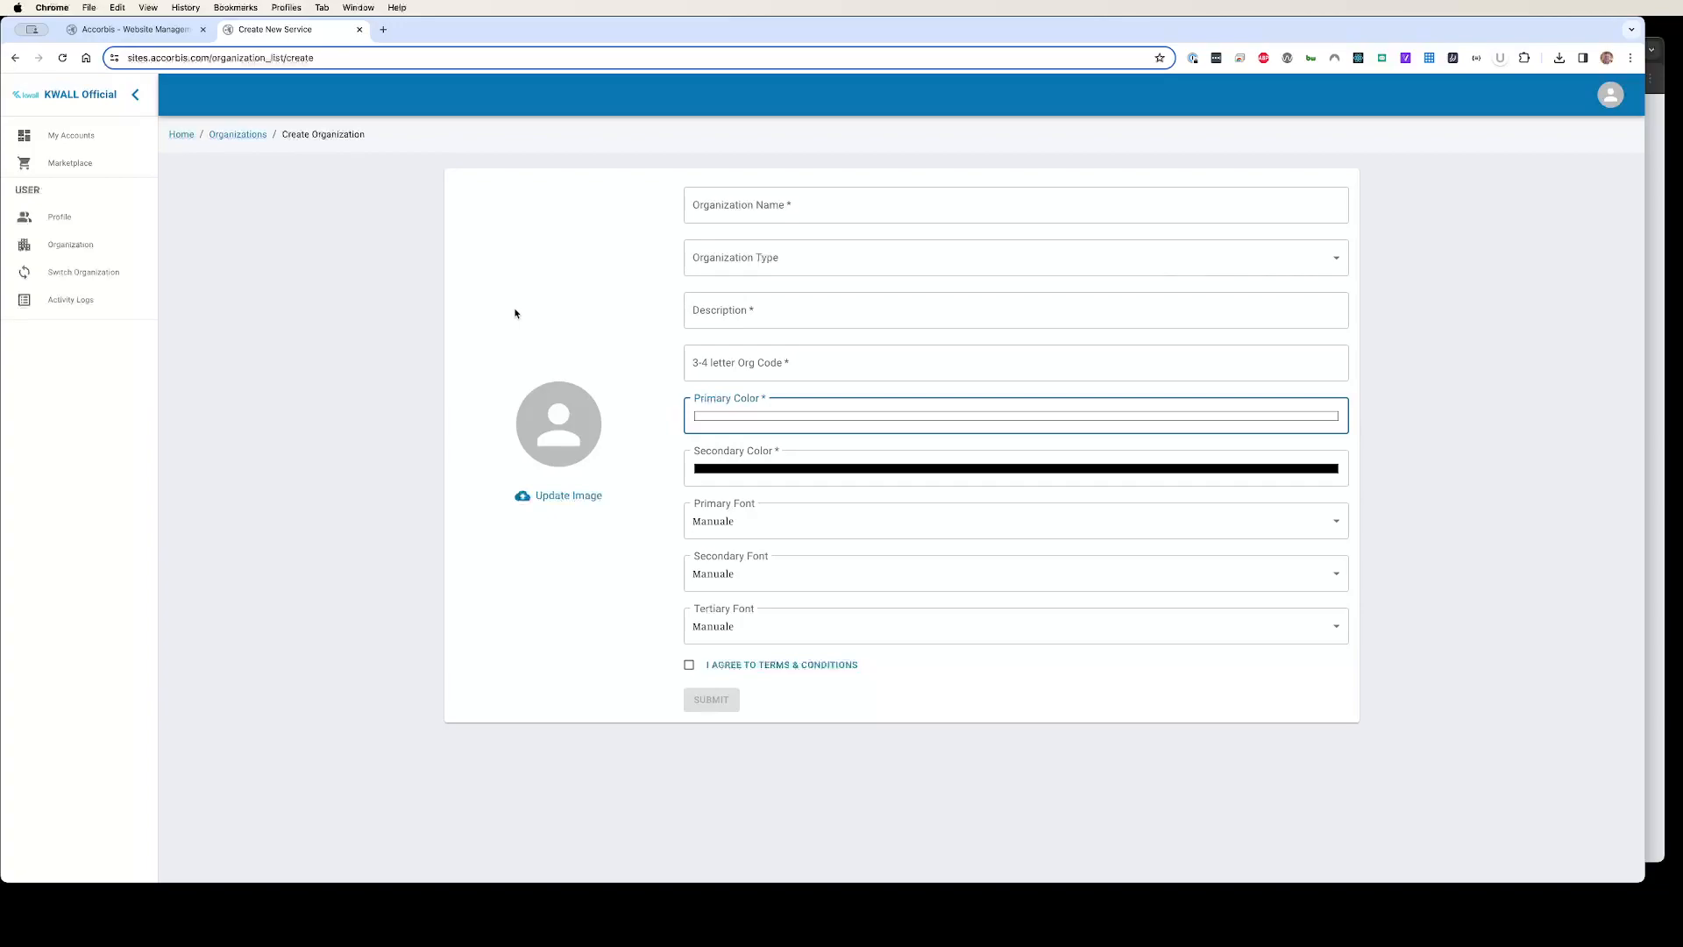
# Step: Name the organization KWALL University and set its type to Higher Education
pyautogui.click(788, 206)
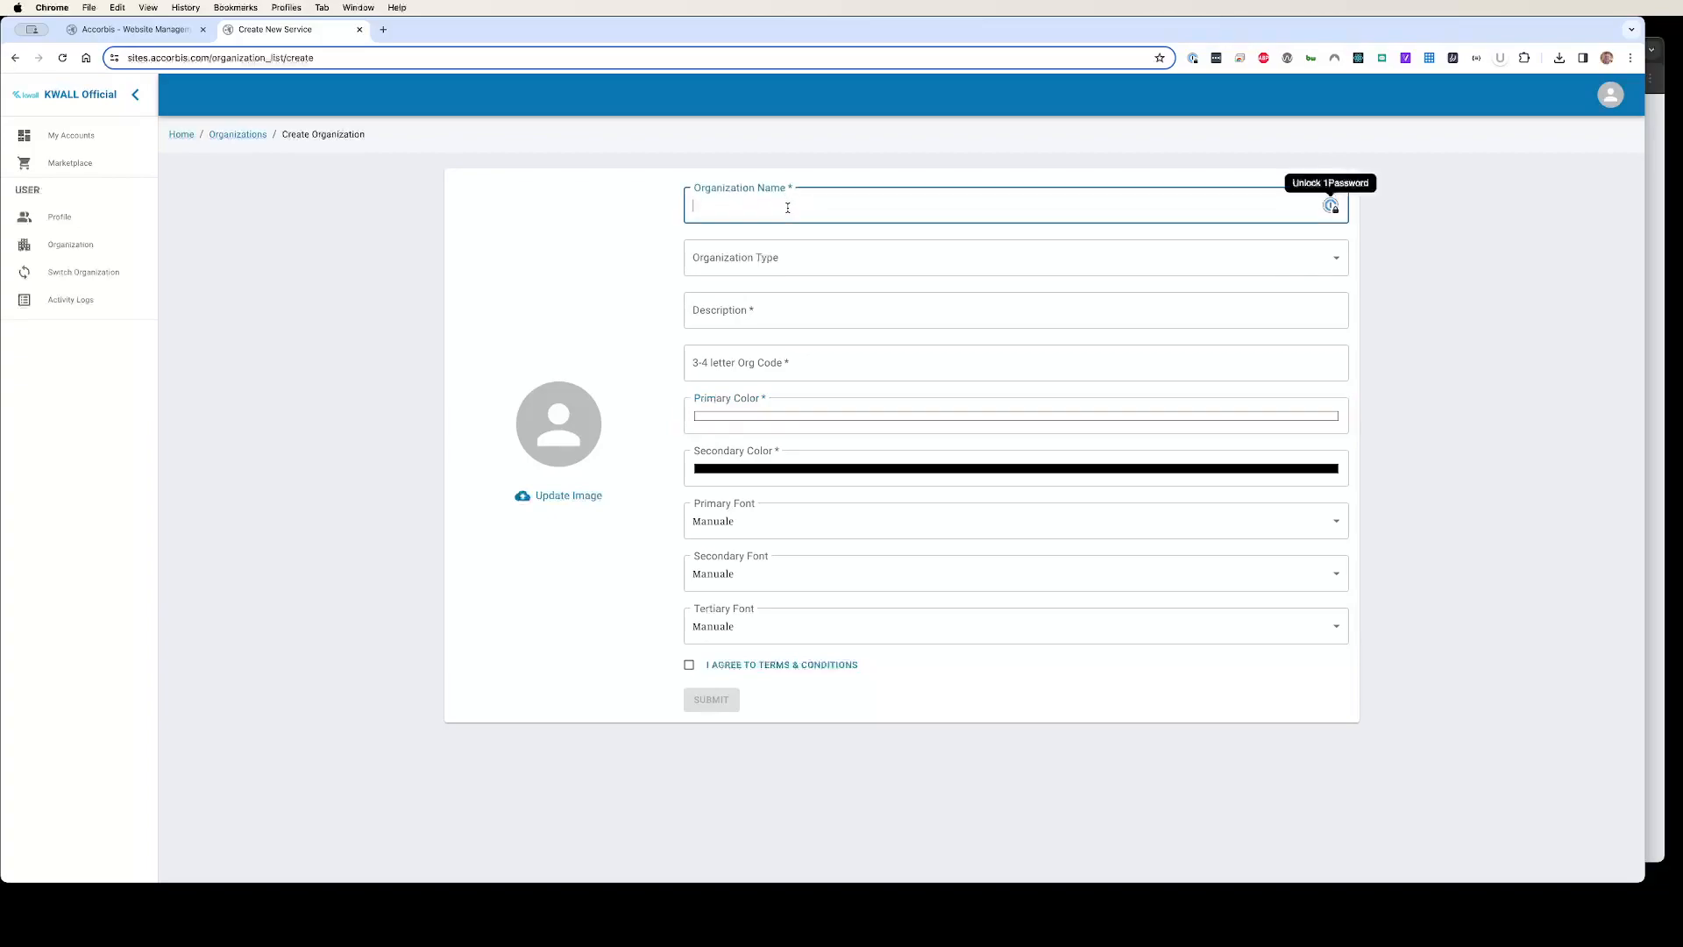
pyautogui.write('K')
pyautogui.press('BackSpace')
pyautogui.write('KWALL University')
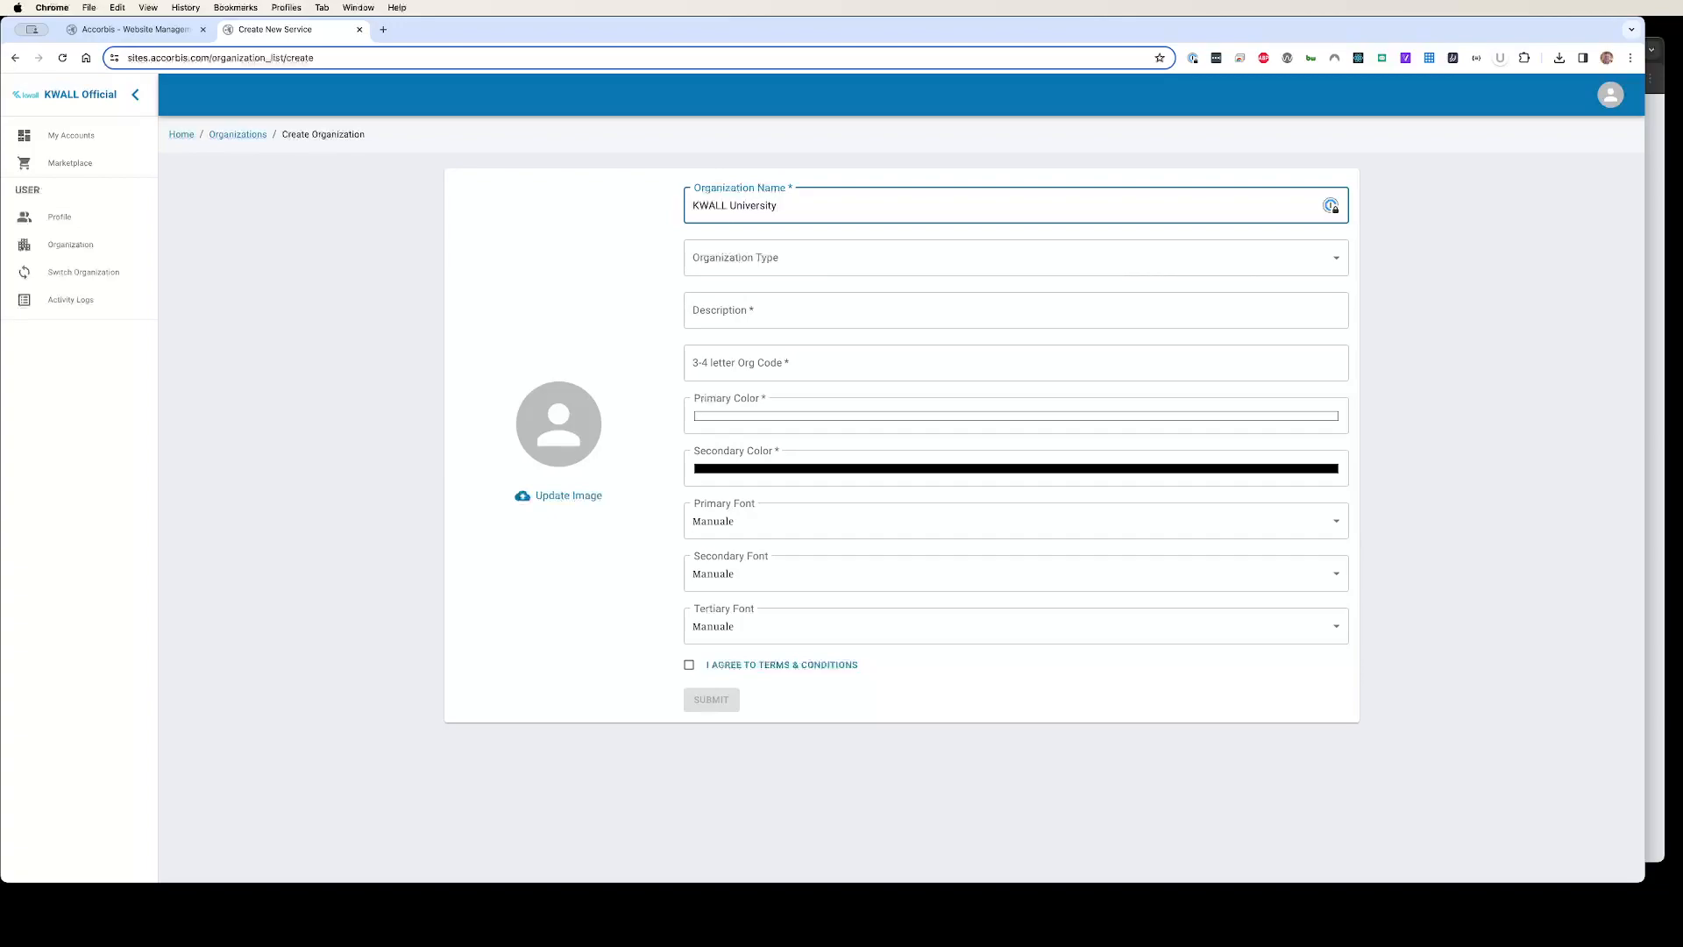
pyautogui.press('Tab')
pyautogui.click(782, 260)
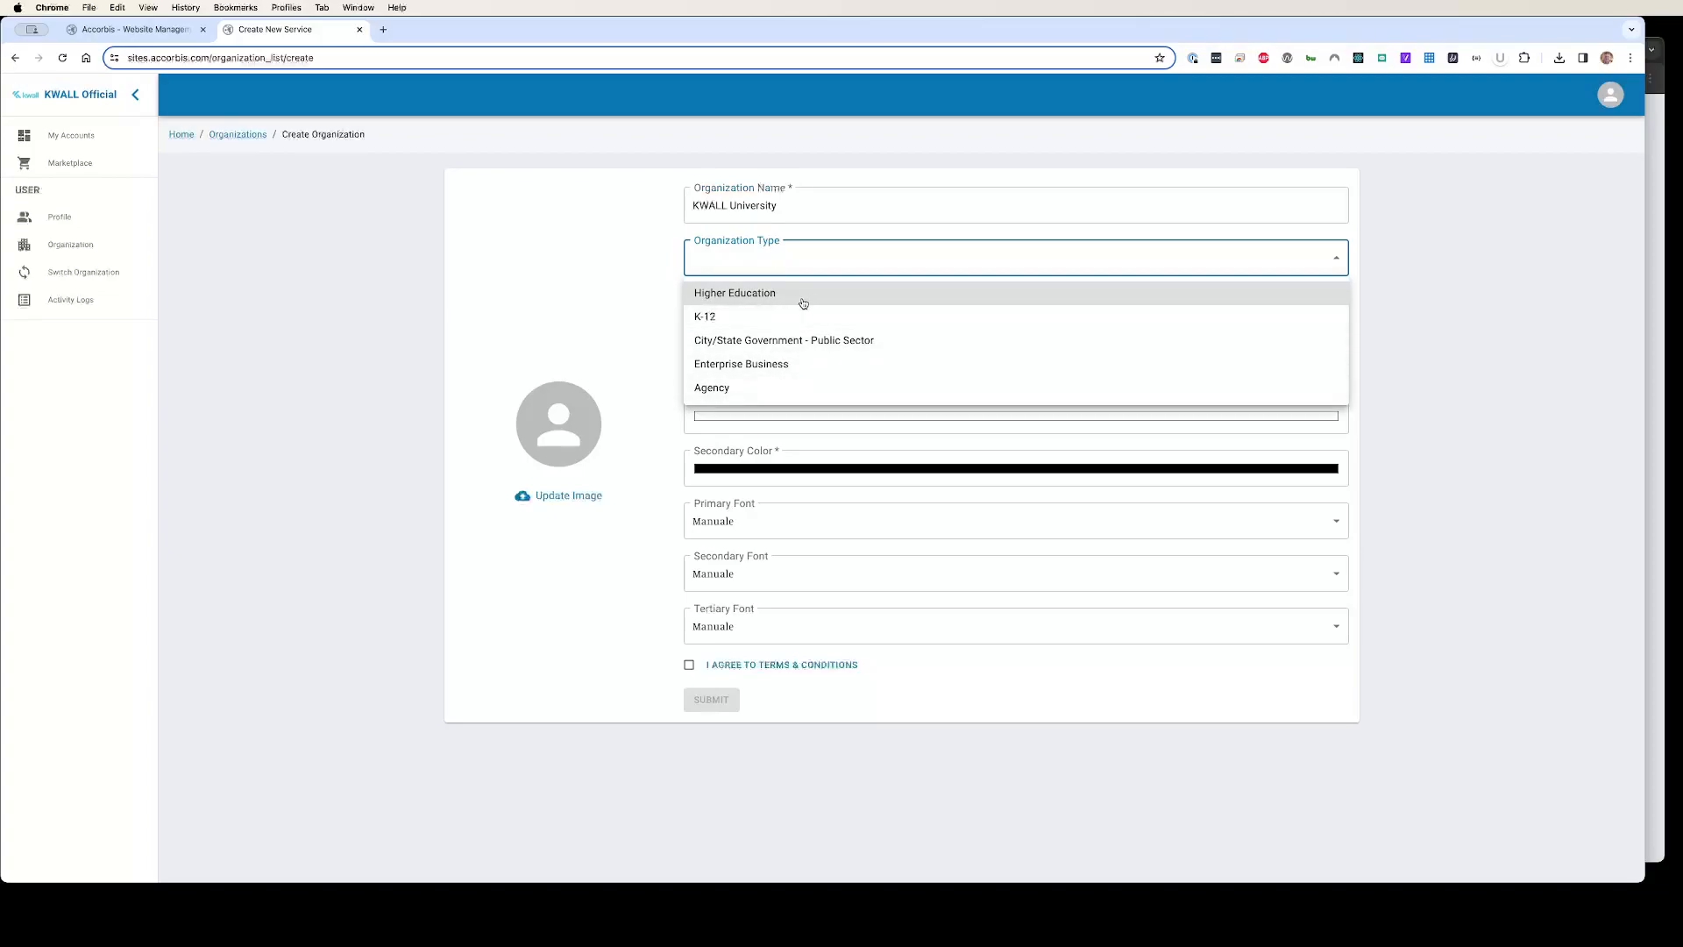
pyautogui.click(706, 298)
# Step: Enter the description 'Org Descr' and the org code YALE
pyautogui.click(713, 312)
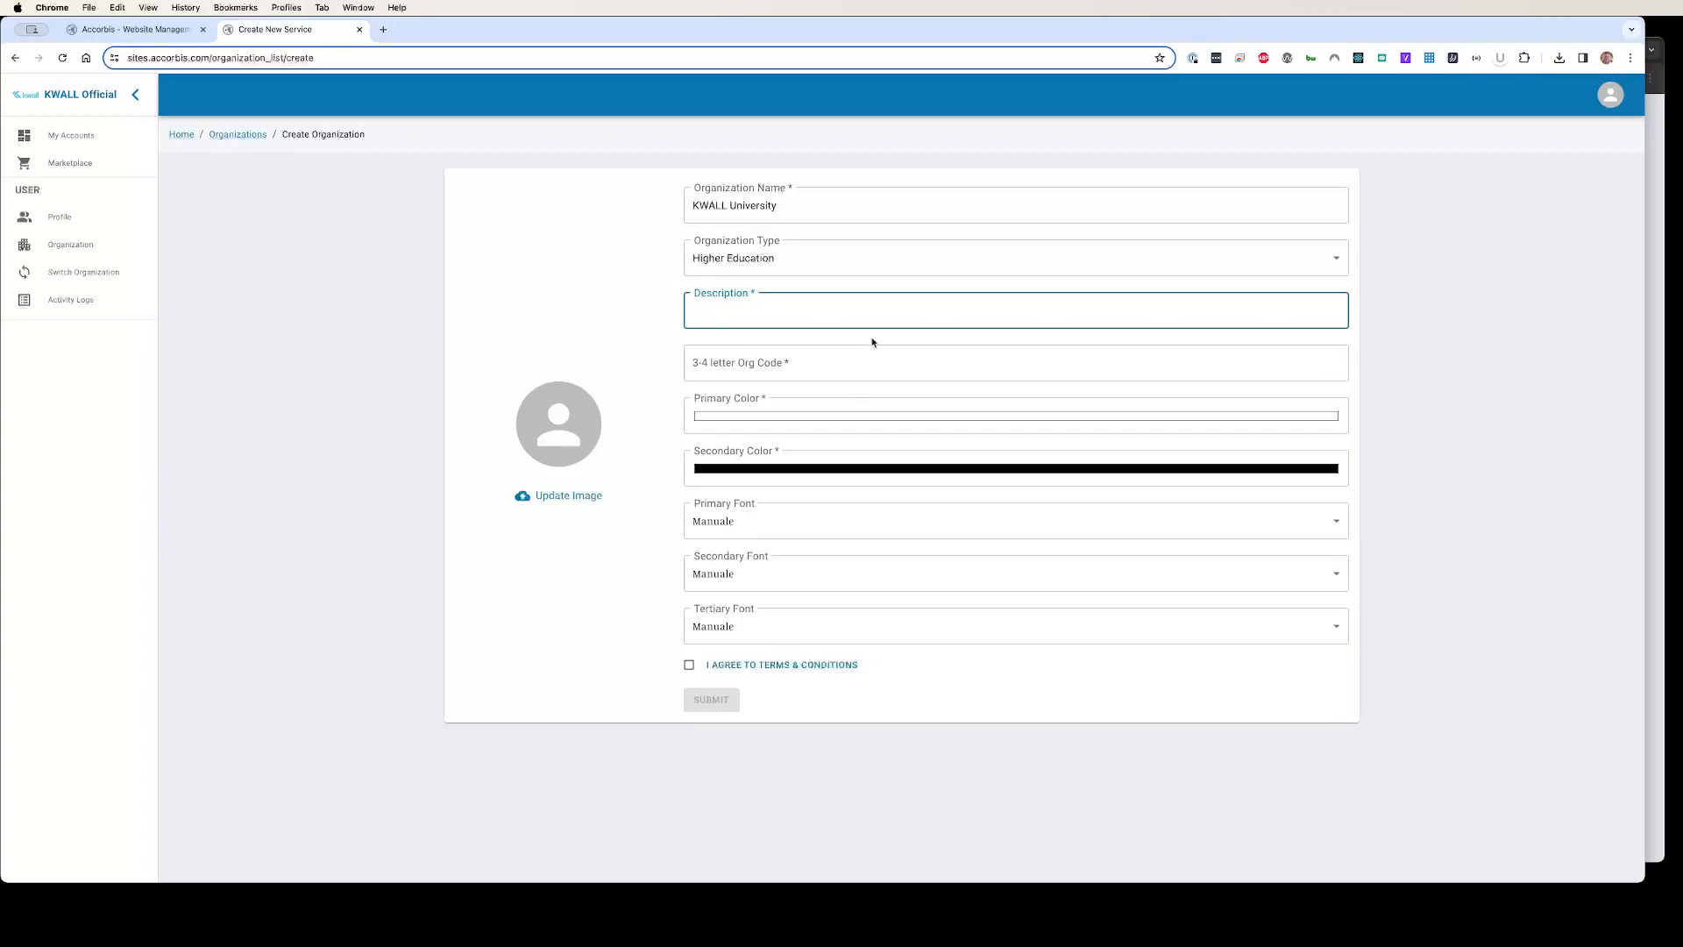
pyautogui.write('Org Descr.')
pyautogui.click(864, 342)
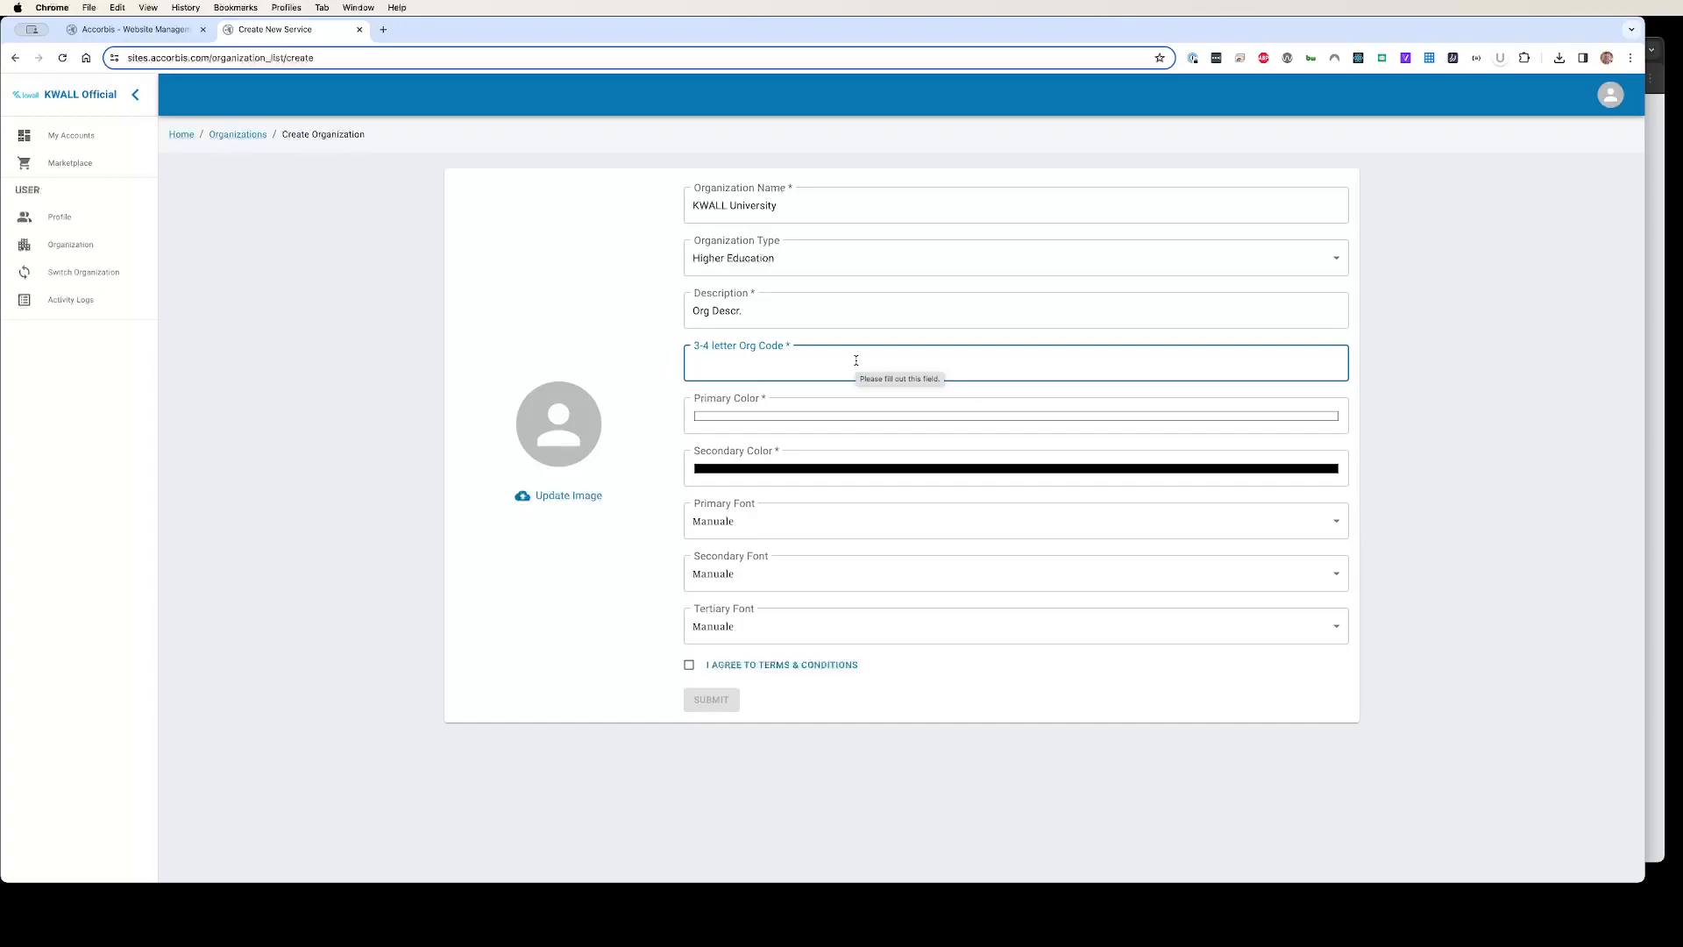
pyautogui.write('KWAL')
pyautogui.press('BackSpace')
pyautogui.press('BackSpace')
pyautogui.press('BackSpace')
pyautogui.write('KSU')
pyautogui.press('BackSpace')
pyautogui.press('BackSpace')
pyautogui.press('BackSpace')
pyautogui.write('YALE')
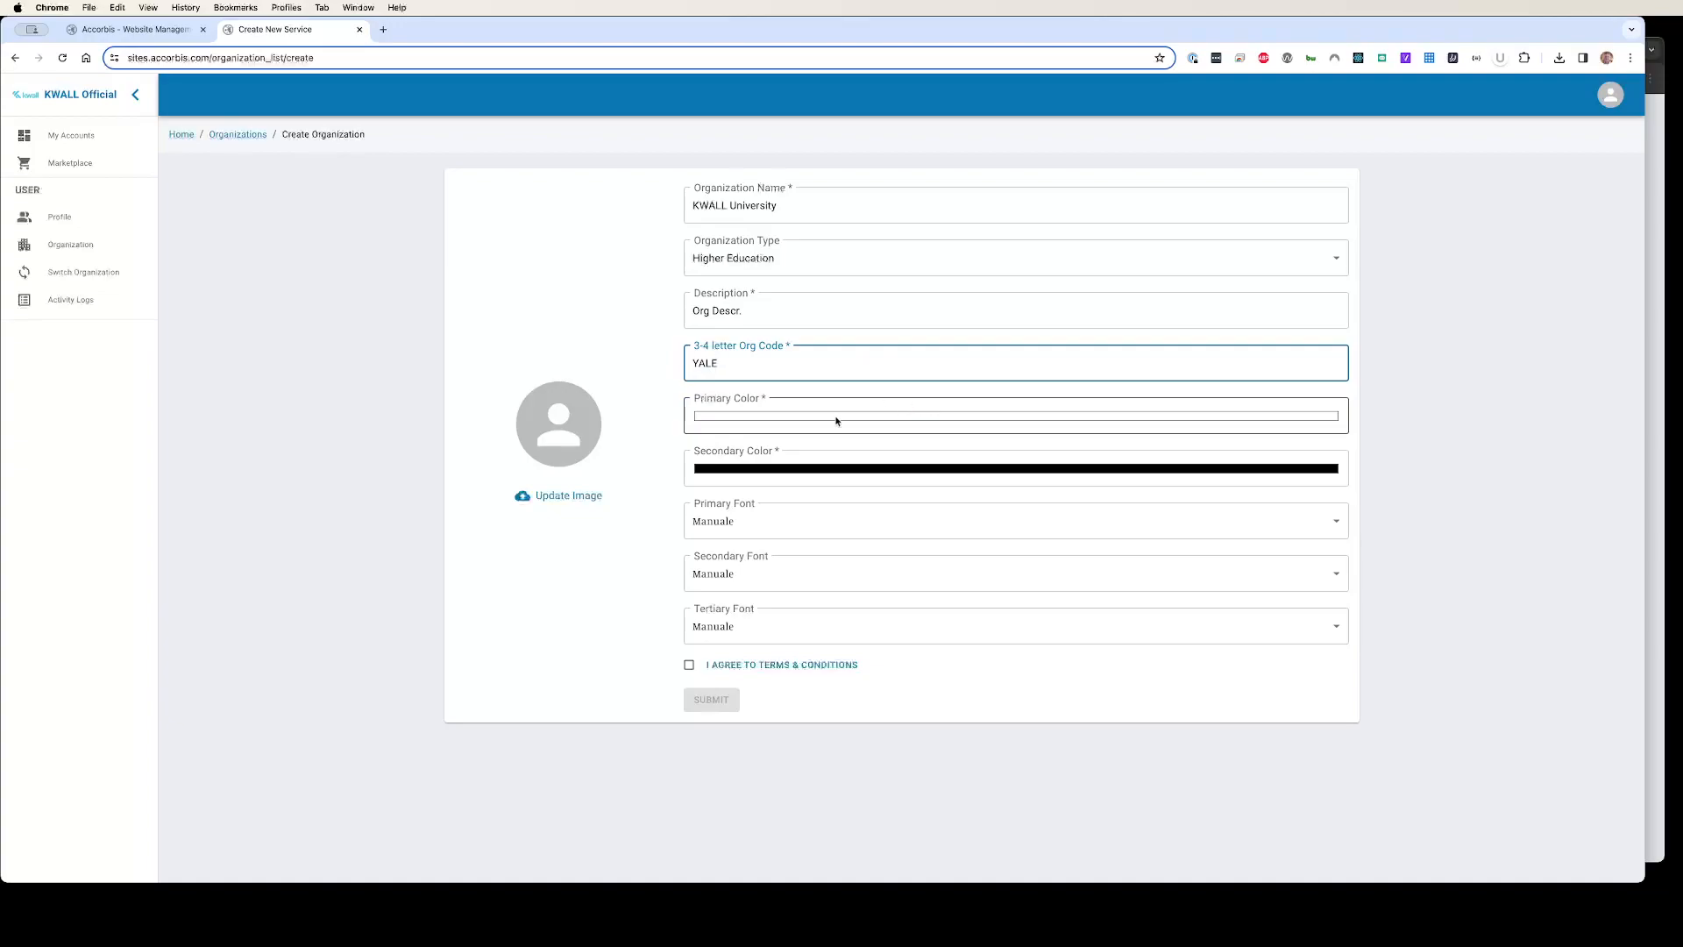
# Step: Skip the organization image and sample the page's blue (10, 121, 166) as primary colour
pyautogui.click(547, 497)
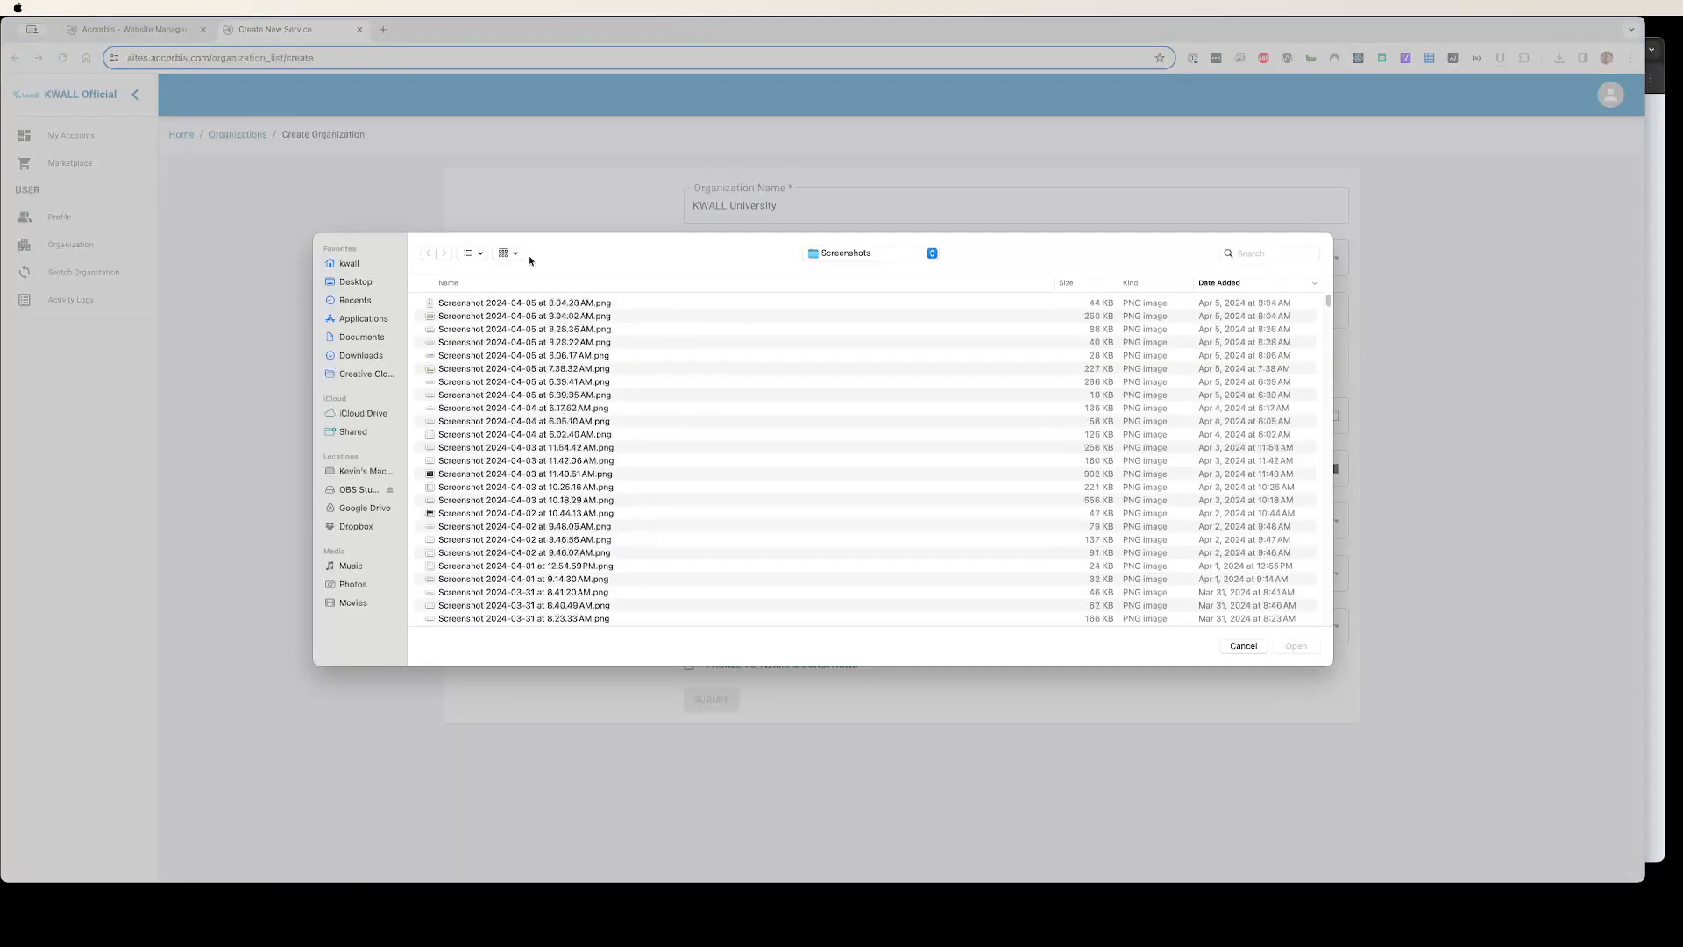
pyautogui.press('Escape')
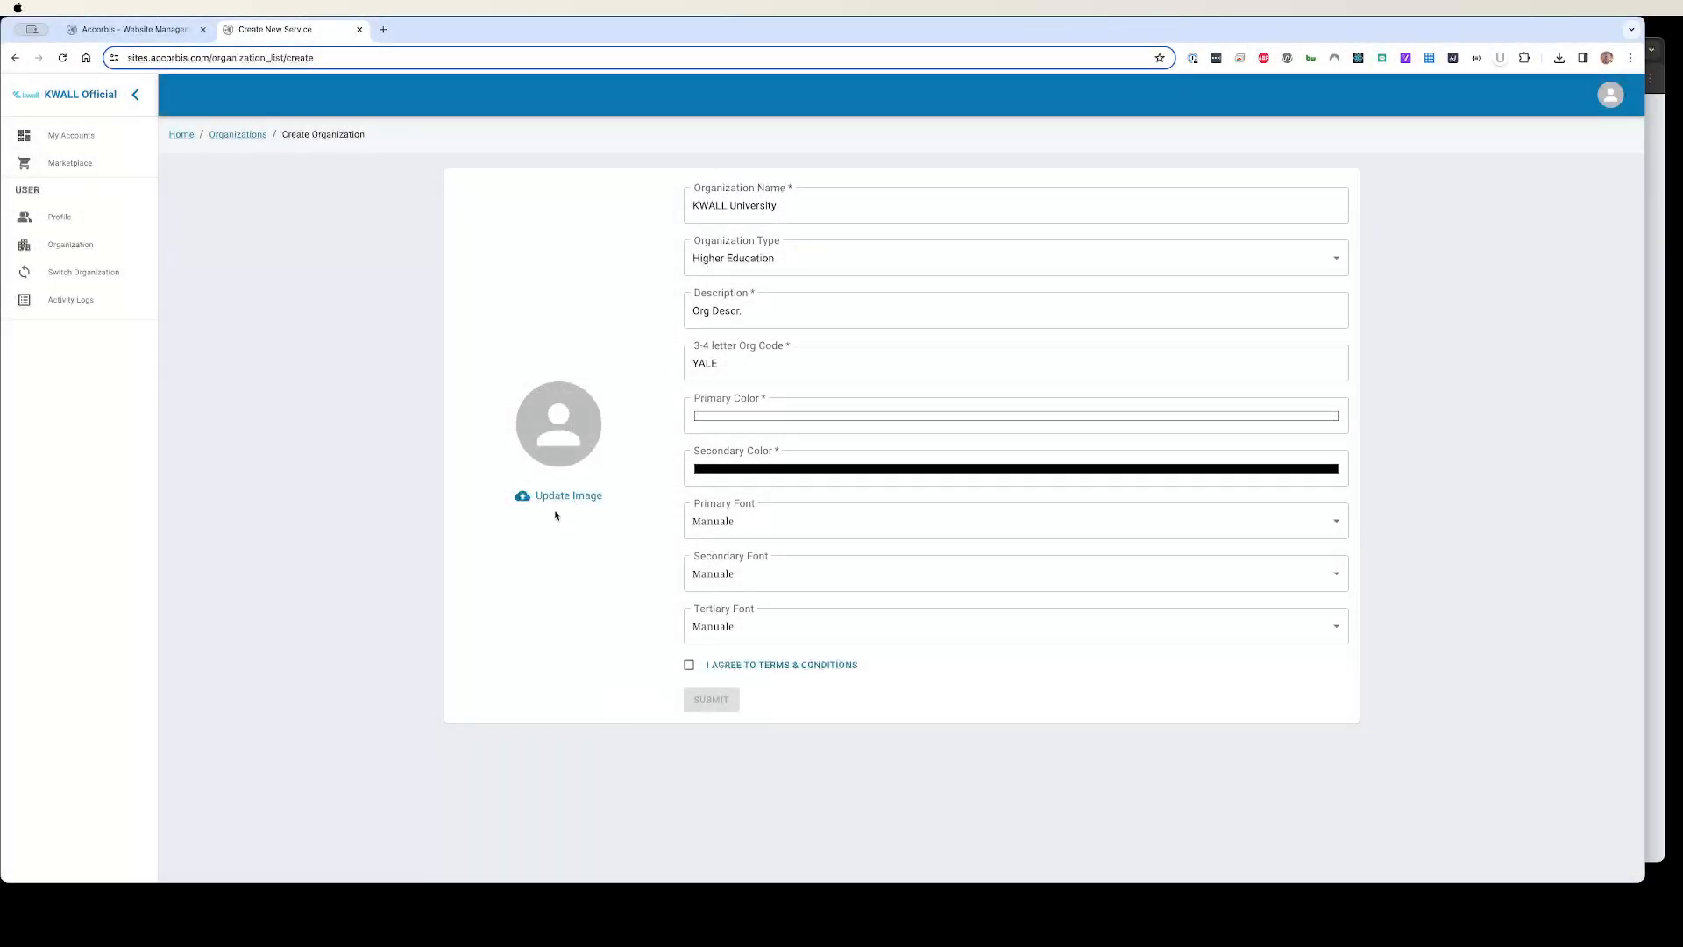
pyautogui.click(768, 423)
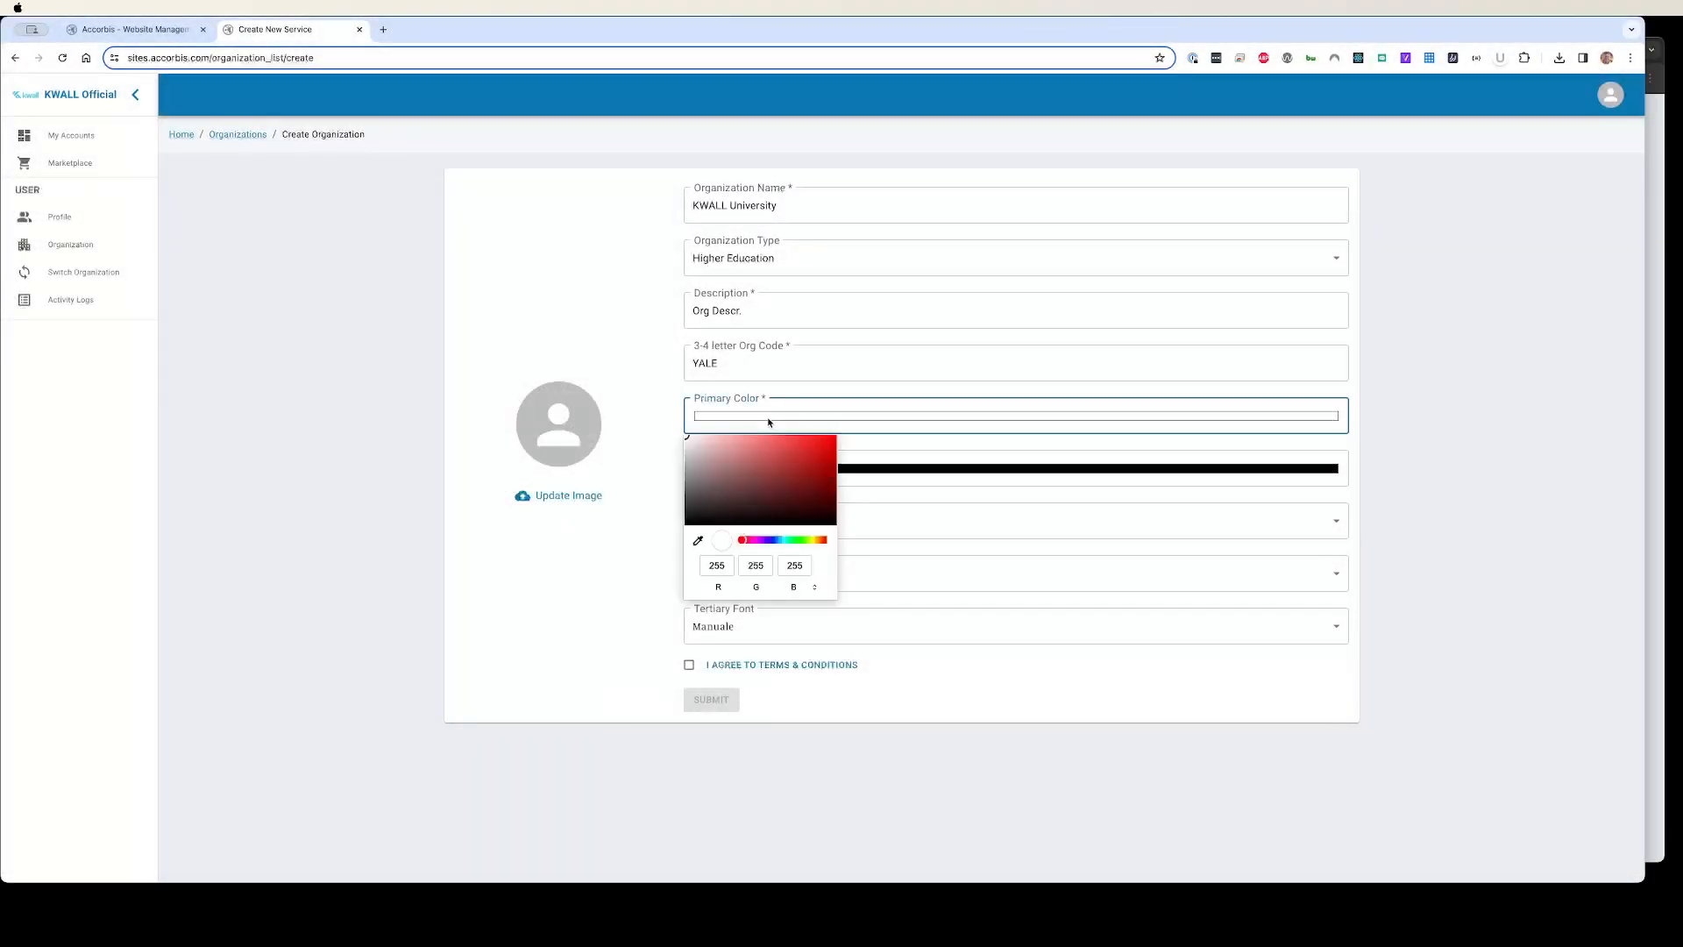
pyautogui.moveTo(773, 539); pyautogui.dragTo(763, 540)
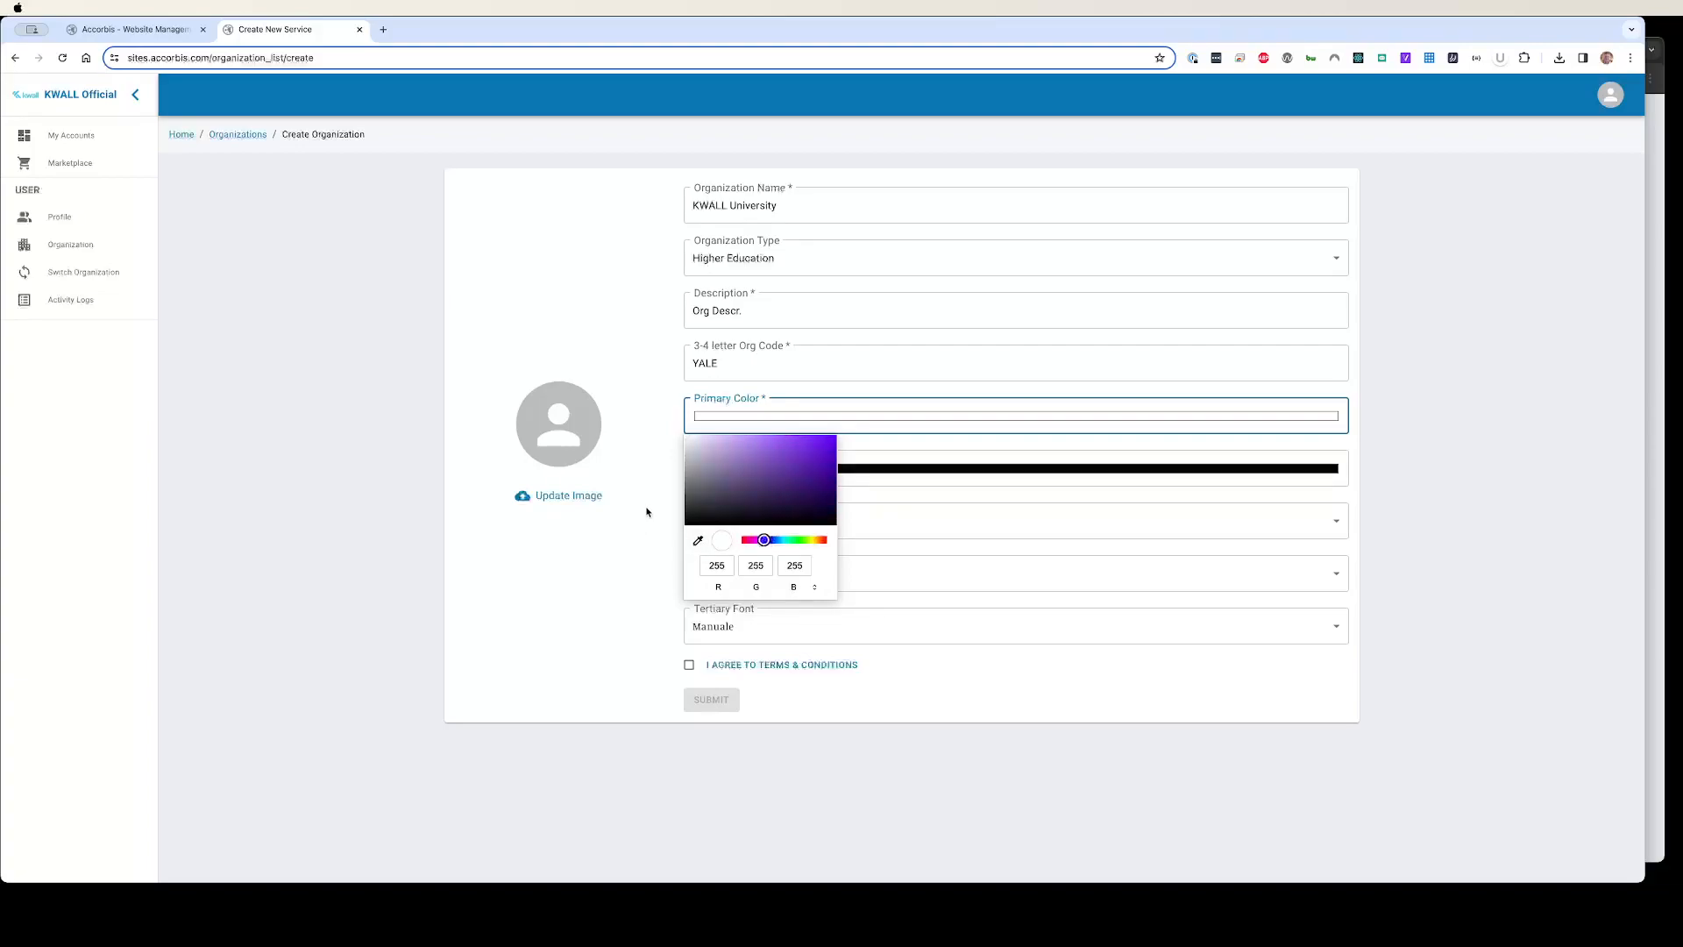
pyautogui.click(699, 540)
pyautogui.click(516, 498)
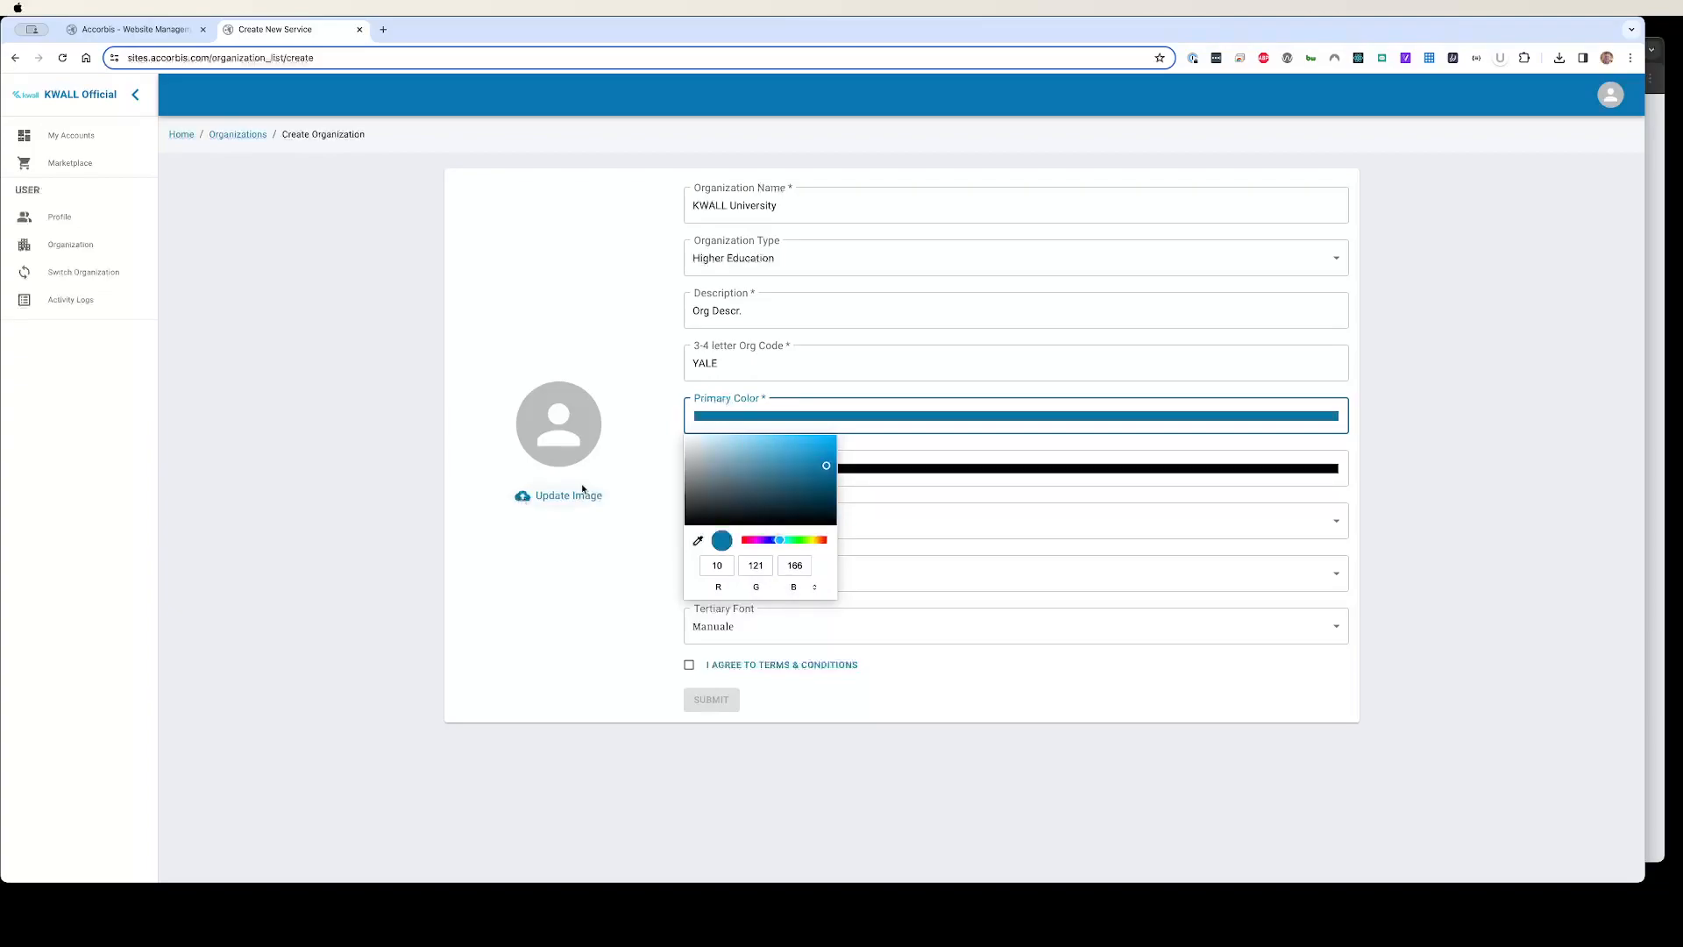
# Step: Sample the avatar's grey (189, 189, 189) as the secondary colour
pyautogui.click(895, 472)
pyautogui.click(697, 594)
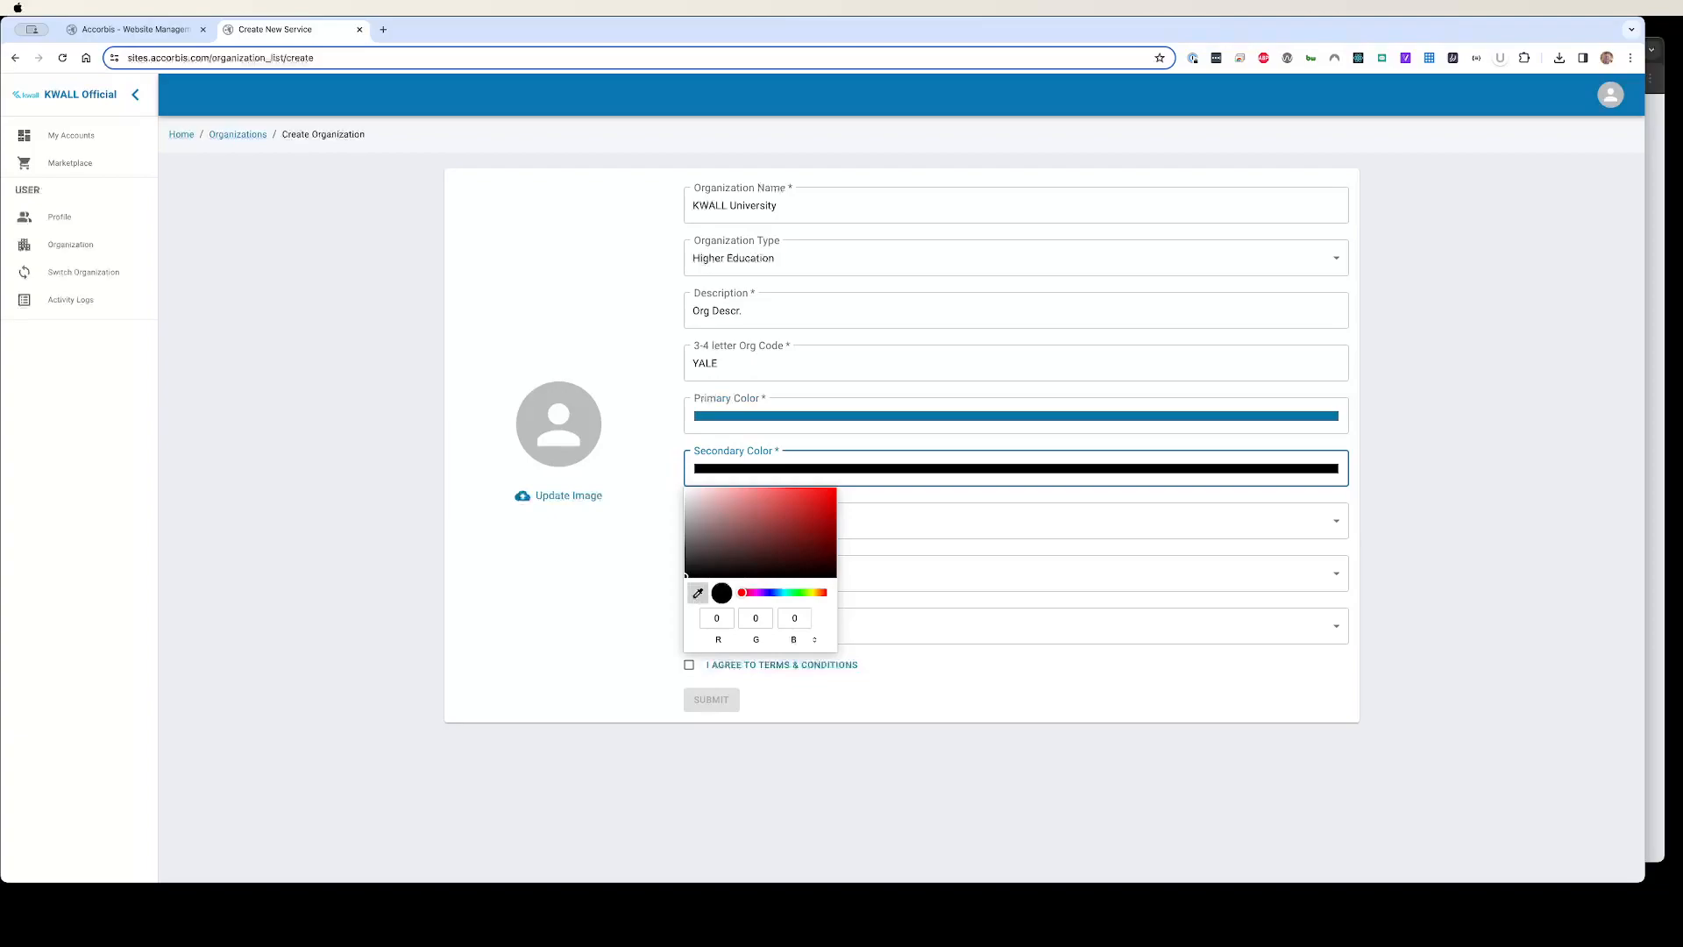
pyautogui.click(583, 447)
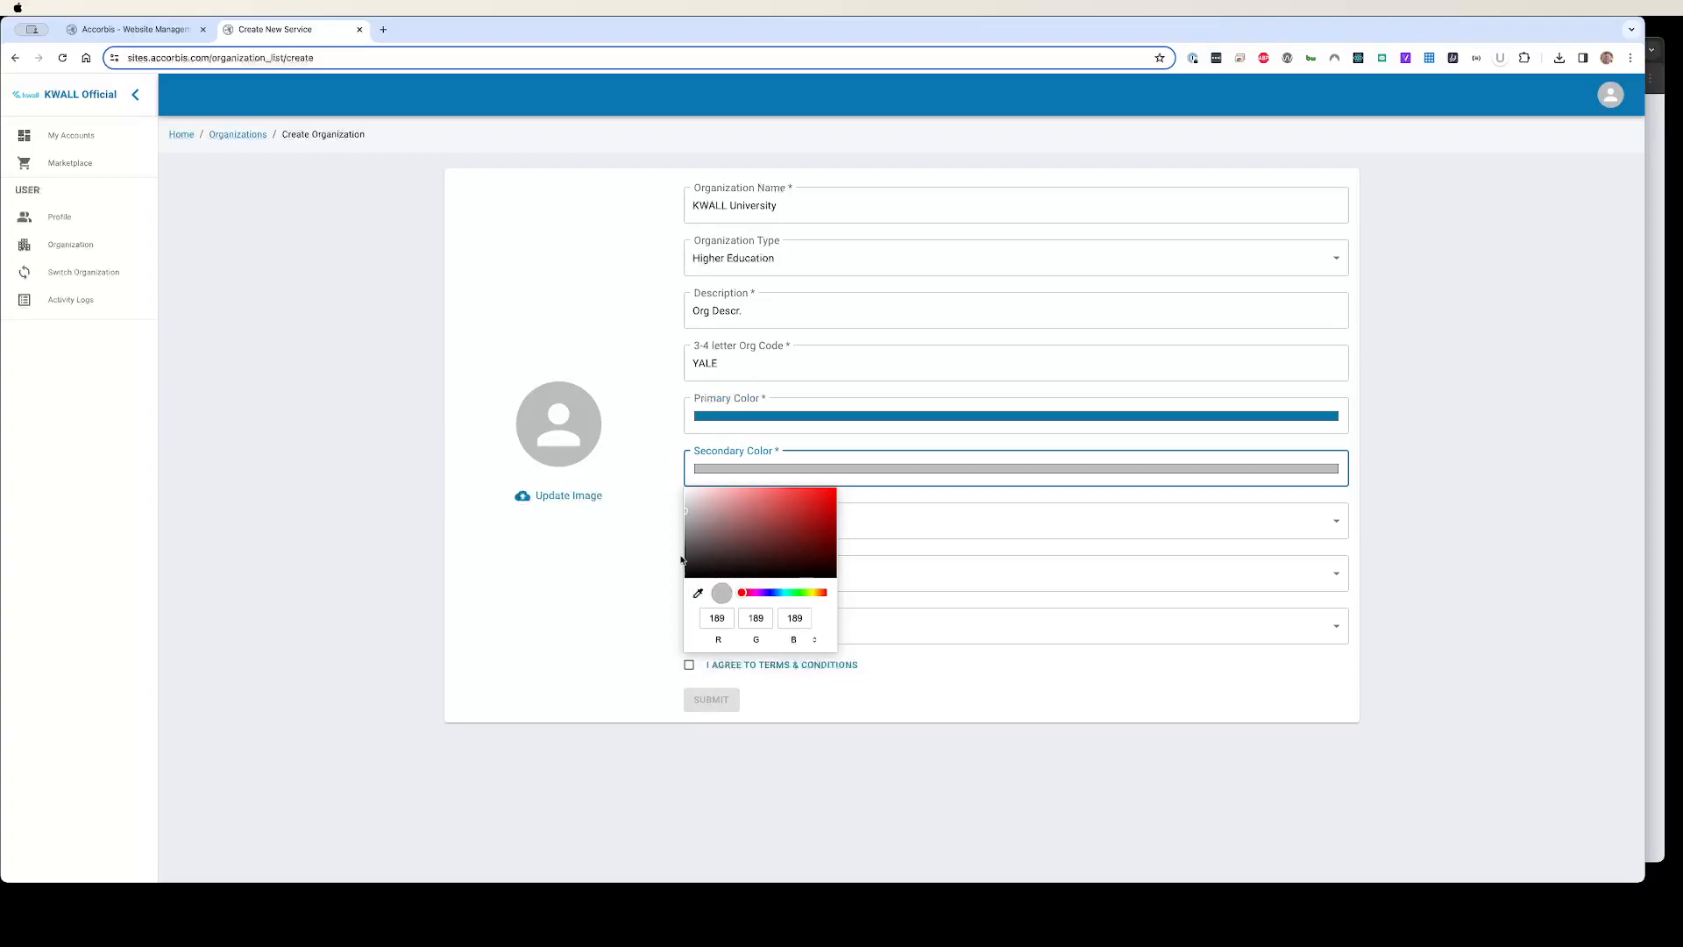
pyautogui.click(676, 589)
pyautogui.click(711, 521)
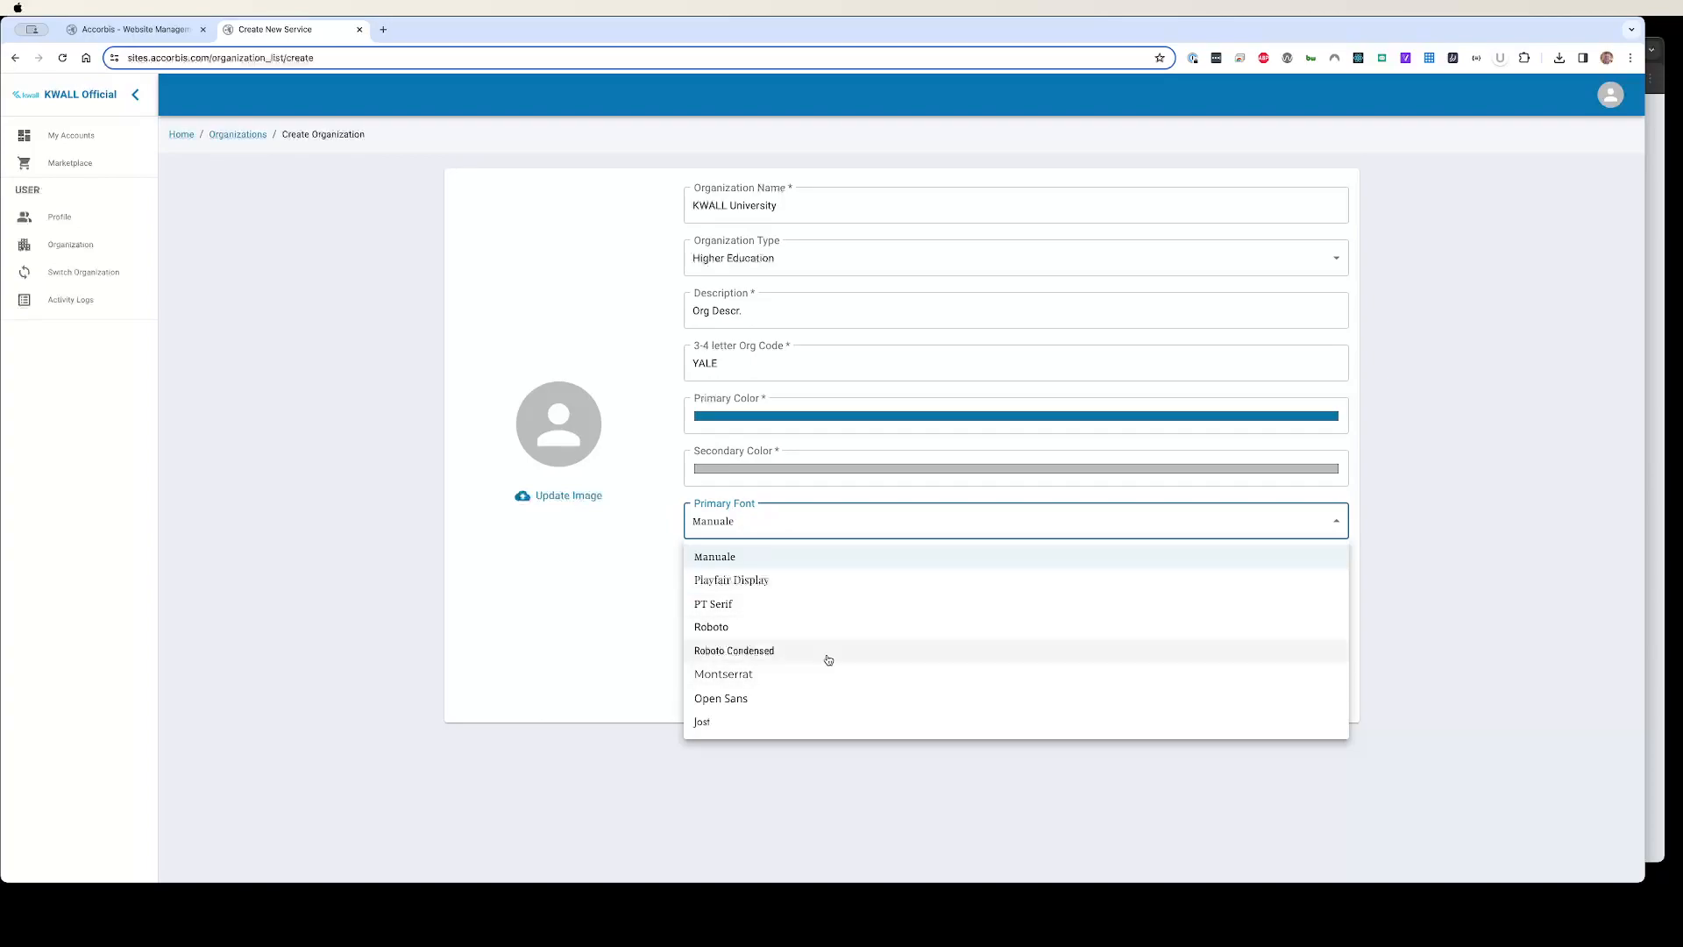
# Step: Choose Roboto Condensed, Roboto and Montserrat as primary, secondary and tertiary fonts, and accept the terms
pyautogui.click(556, 642)
pyautogui.click(766, 522)
pyautogui.click(771, 650)
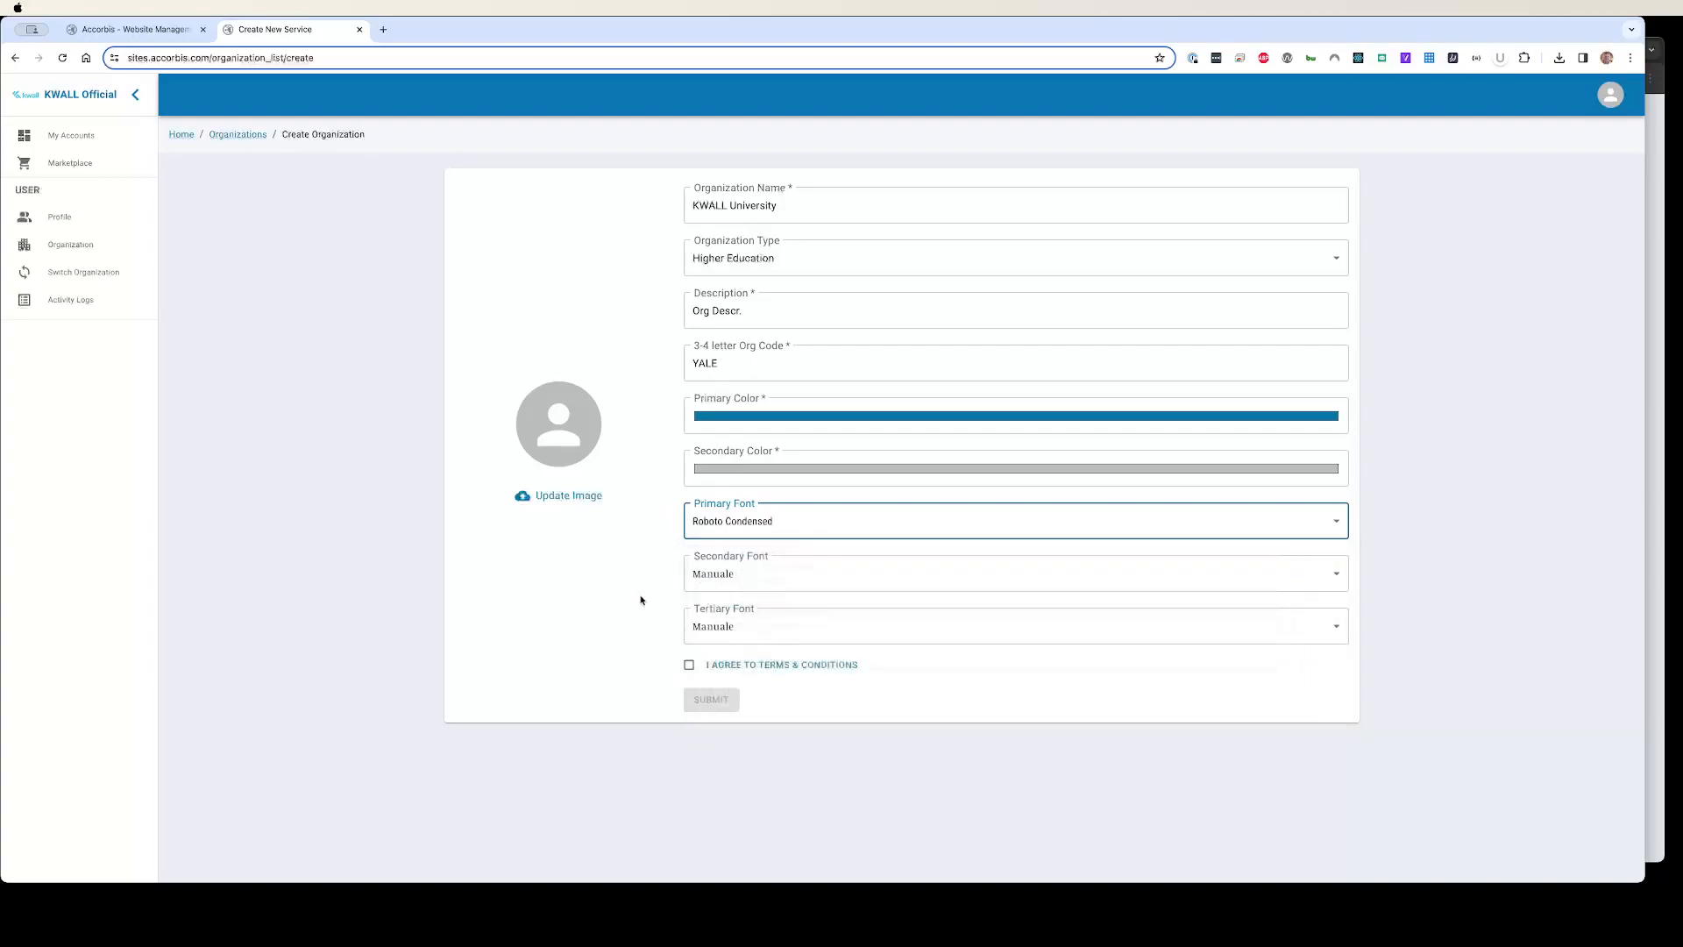
pyautogui.click(740, 578)
pyautogui.click(782, 678)
pyautogui.click(754, 626)
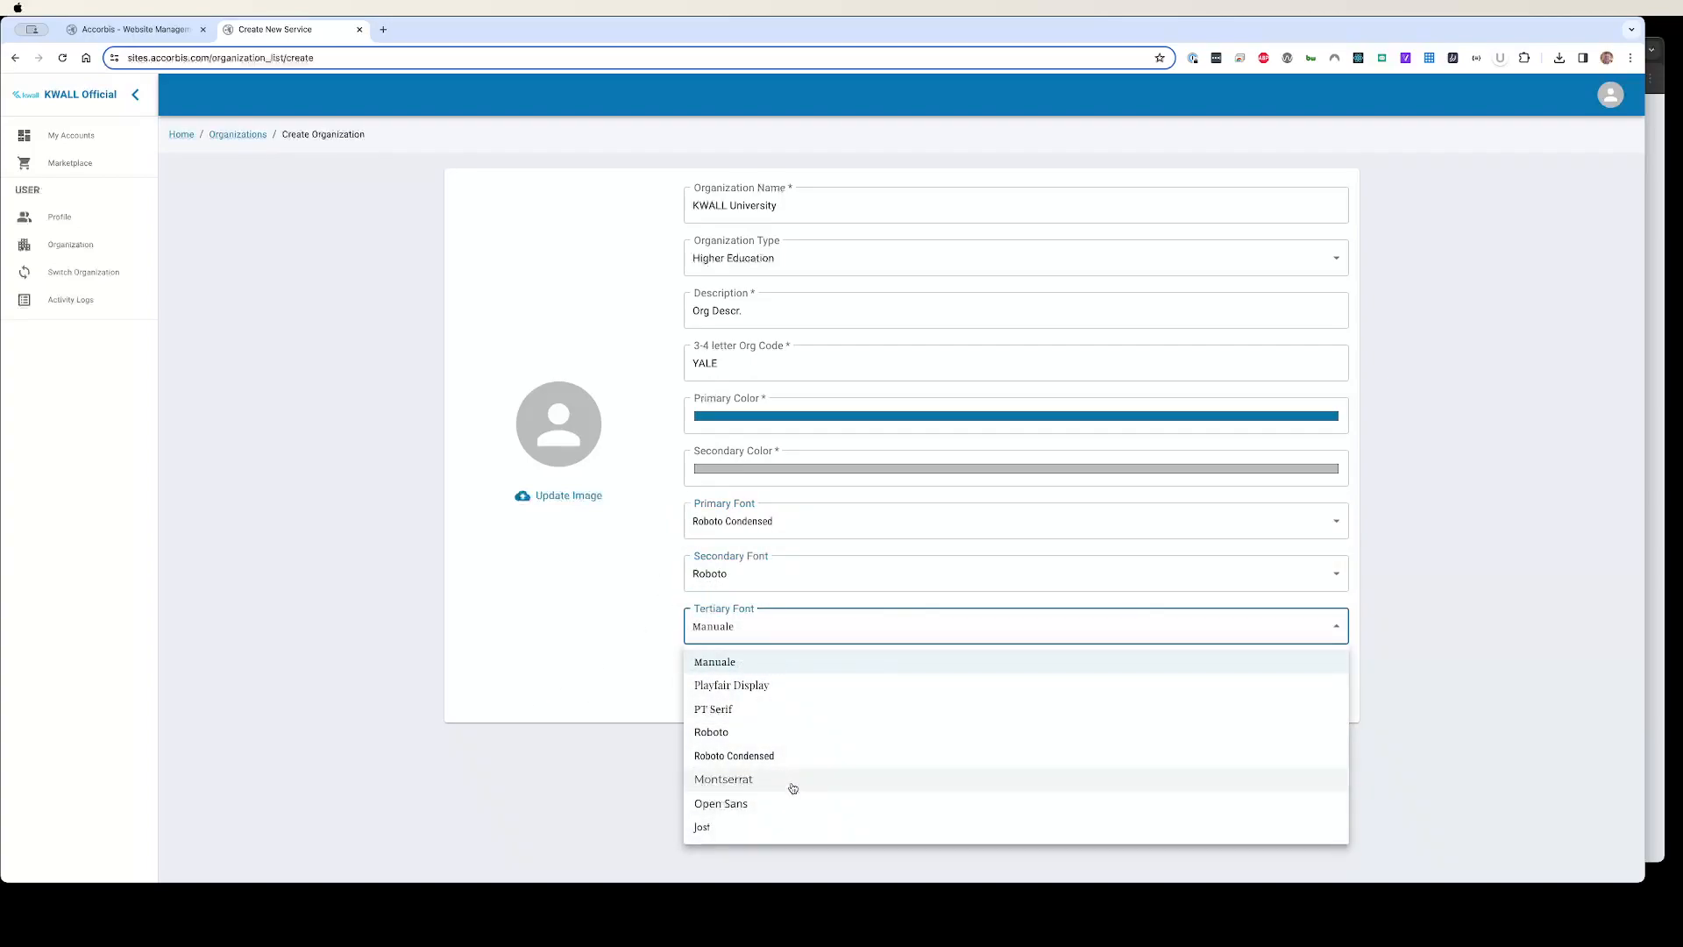
pyautogui.click(793, 788)
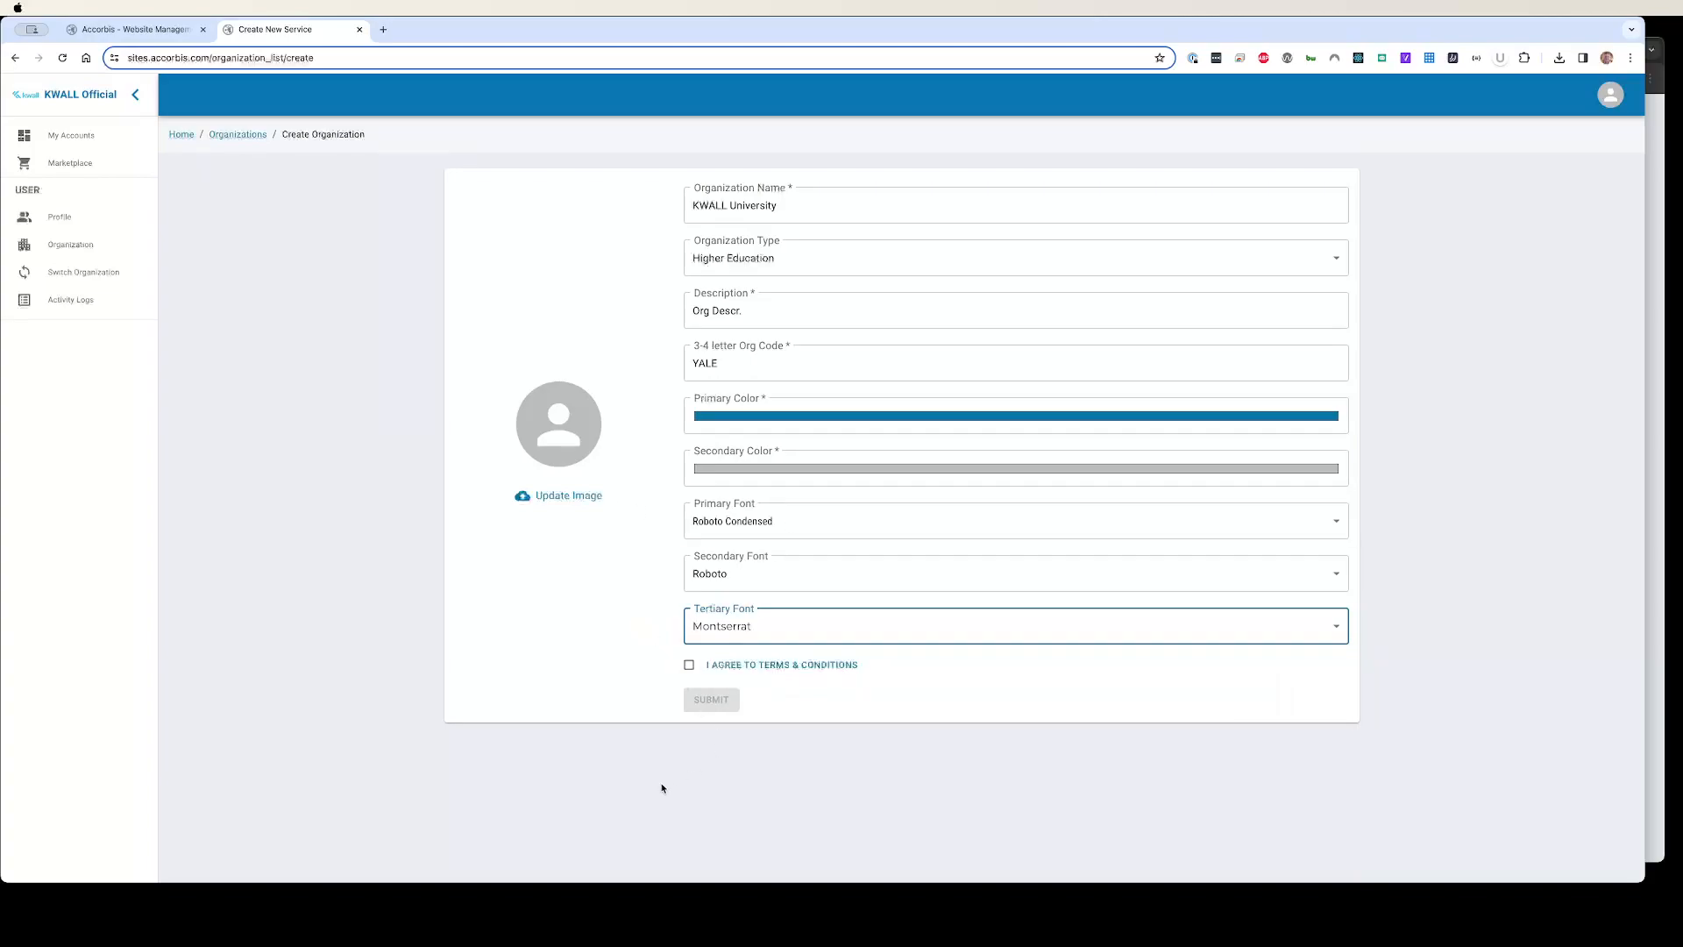
pyautogui.click(687, 667)
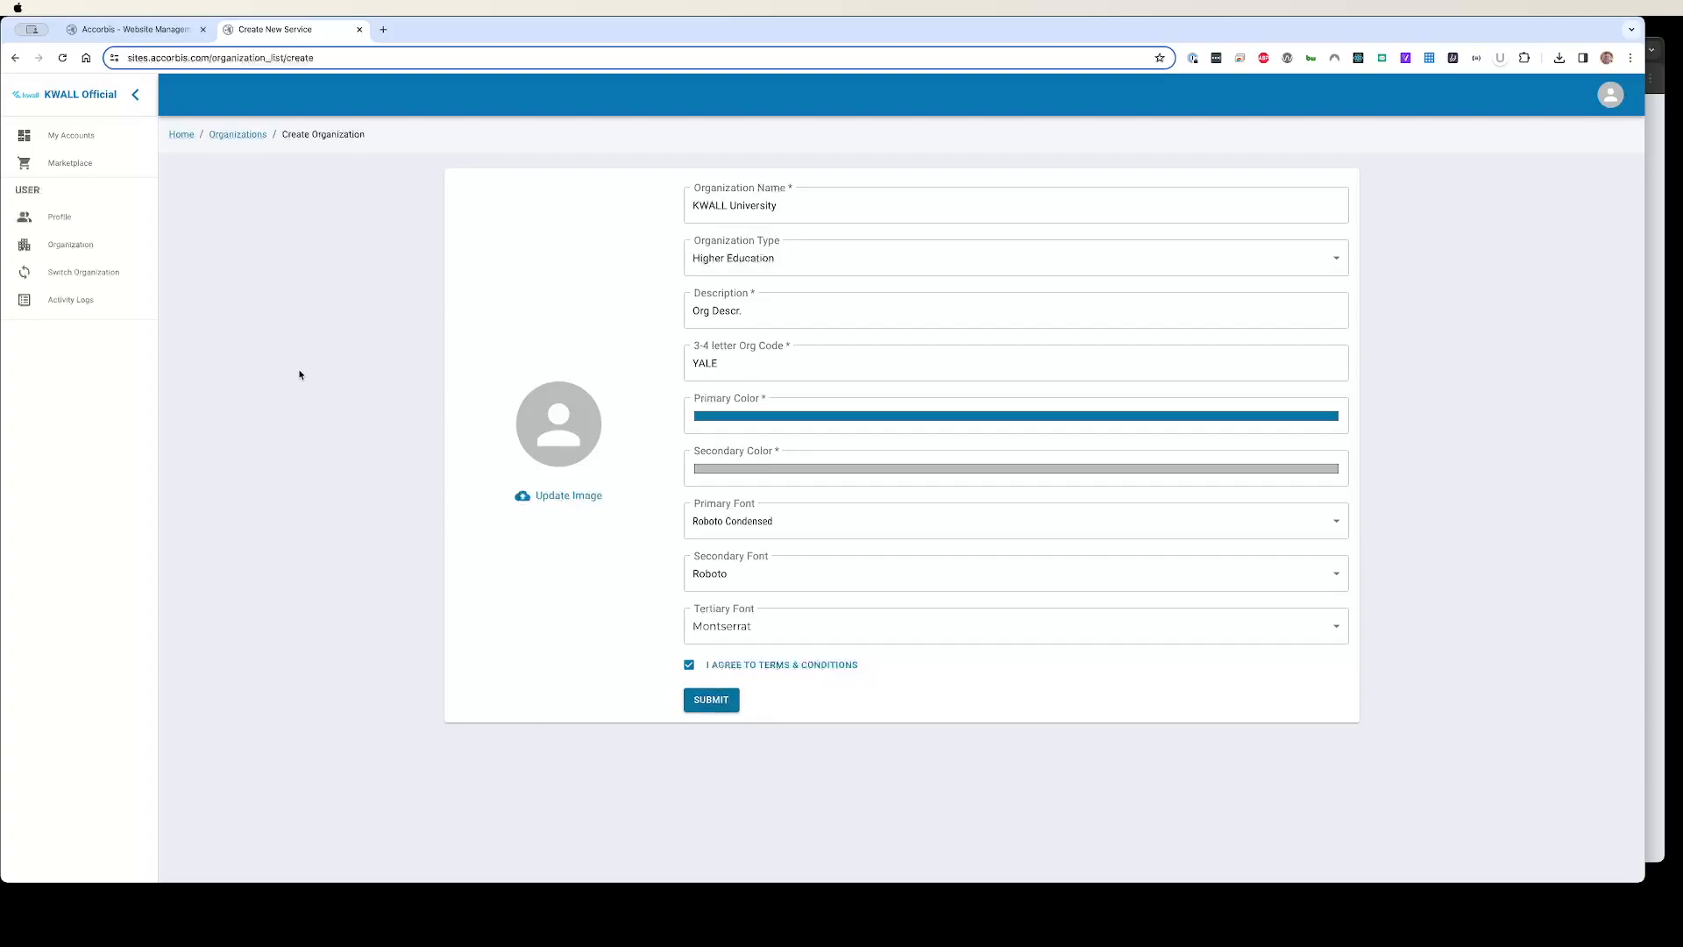
# Step: Start a new account named Department A with Higher Education type and accept the terms
pyautogui.click(92, 138)
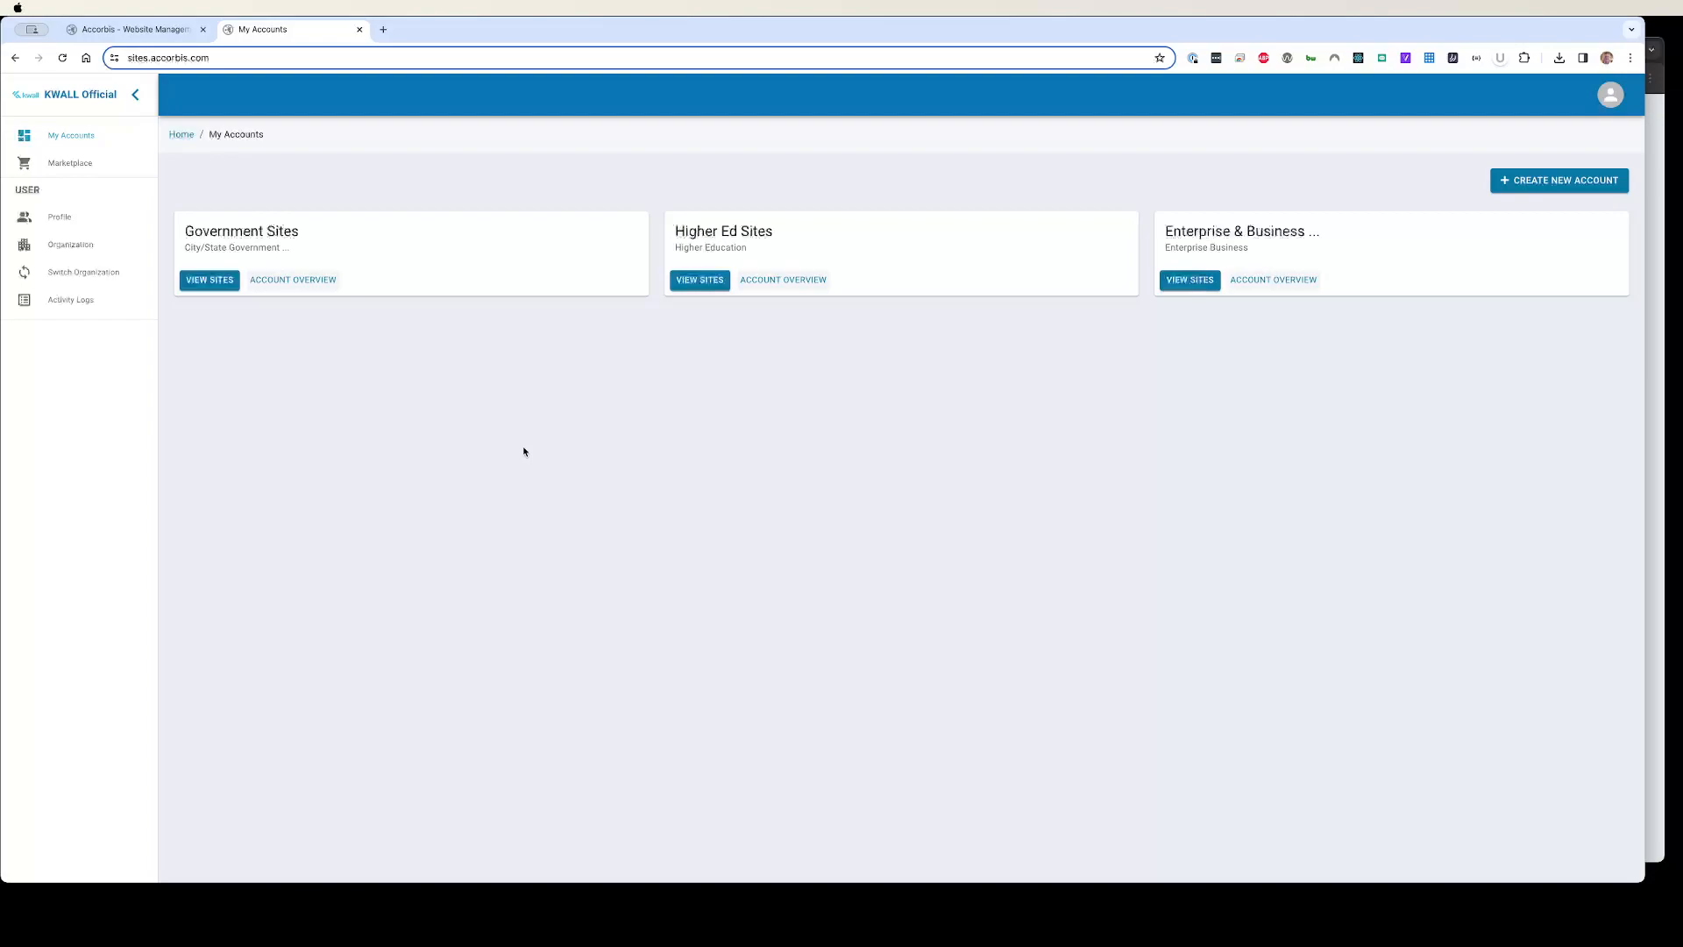
pyautogui.click(1544, 178)
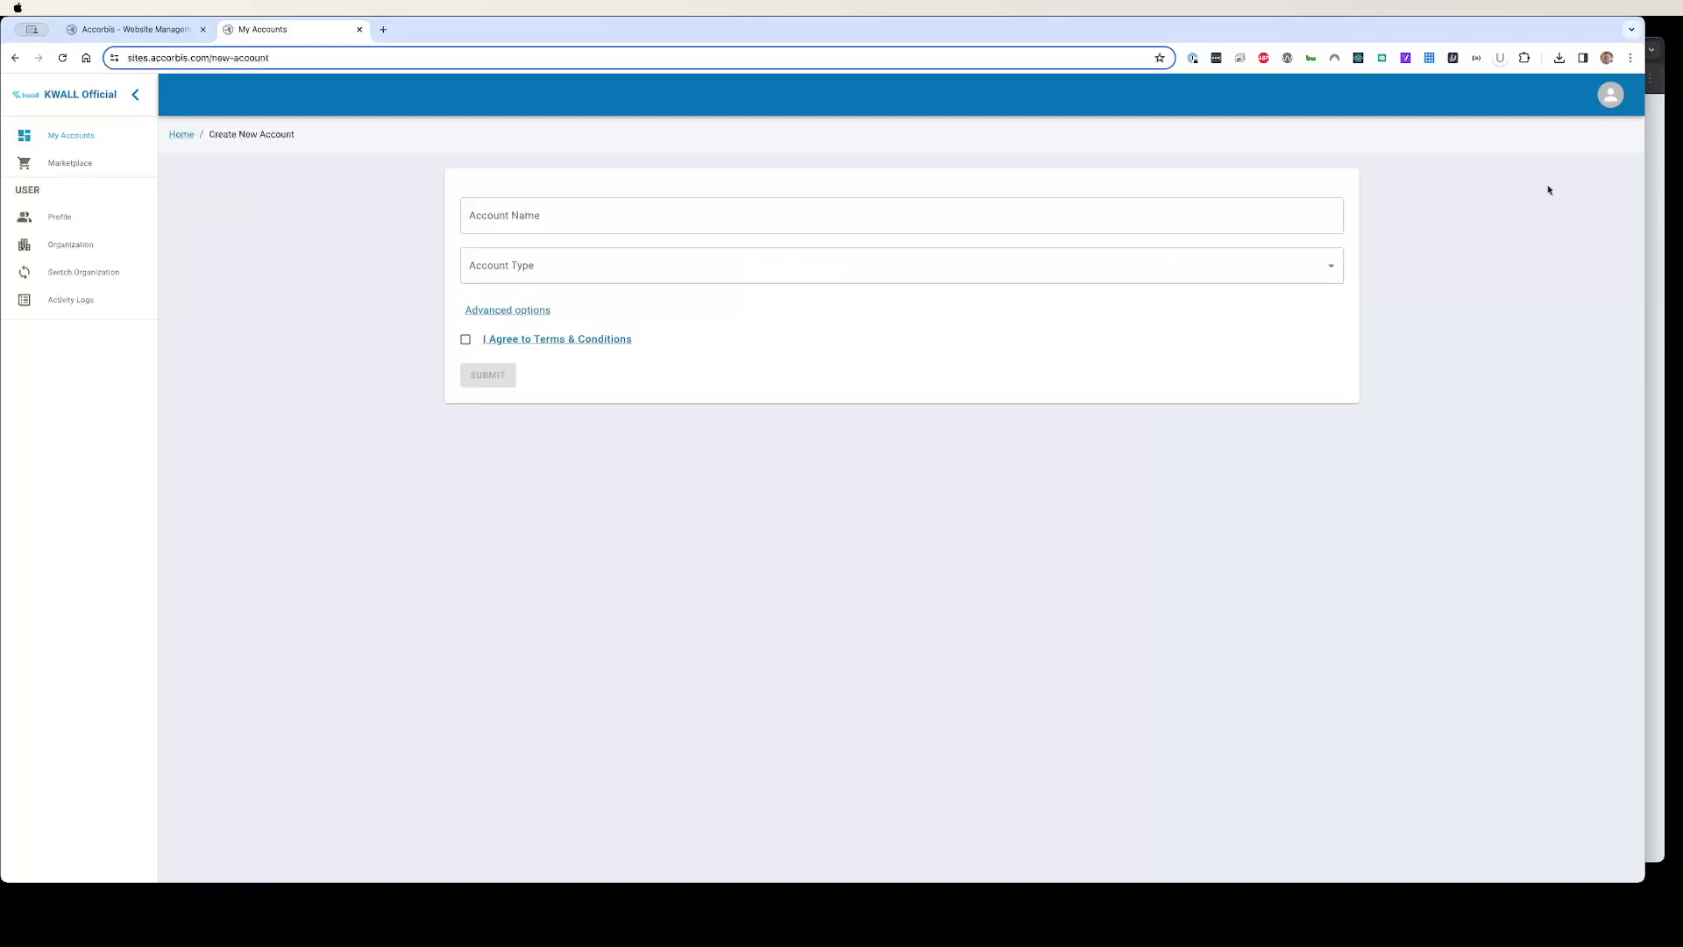
pyautogui.click(677, 218)
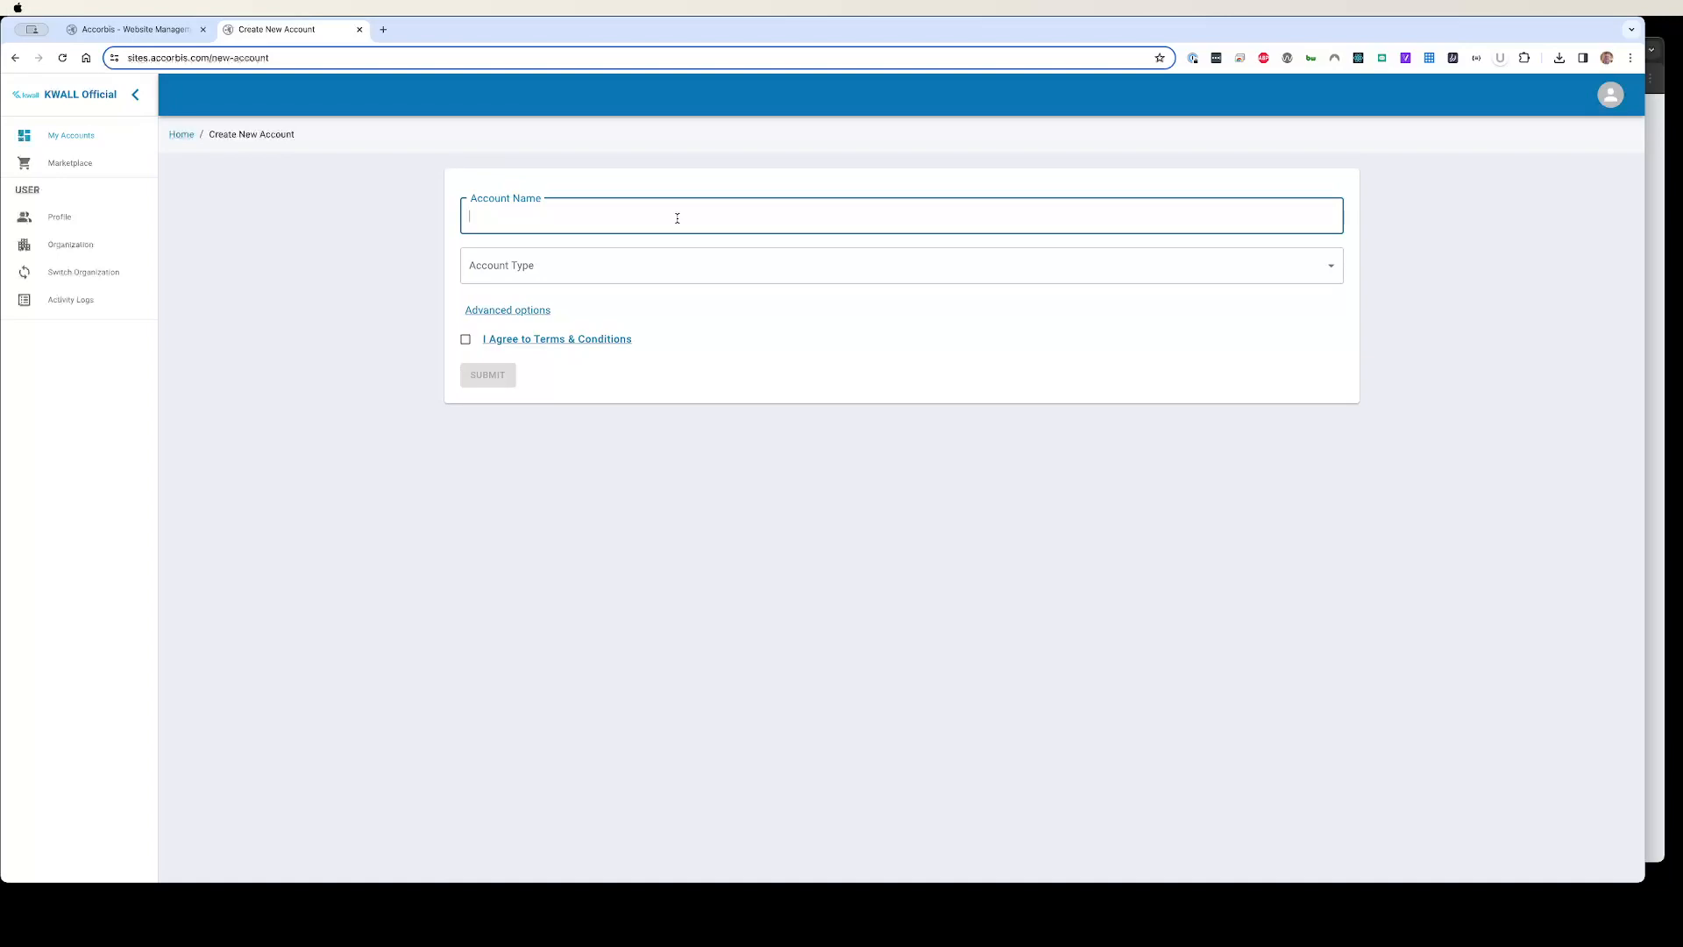
pyautogui.write('Department A')
pyautogui.click(680, 263)
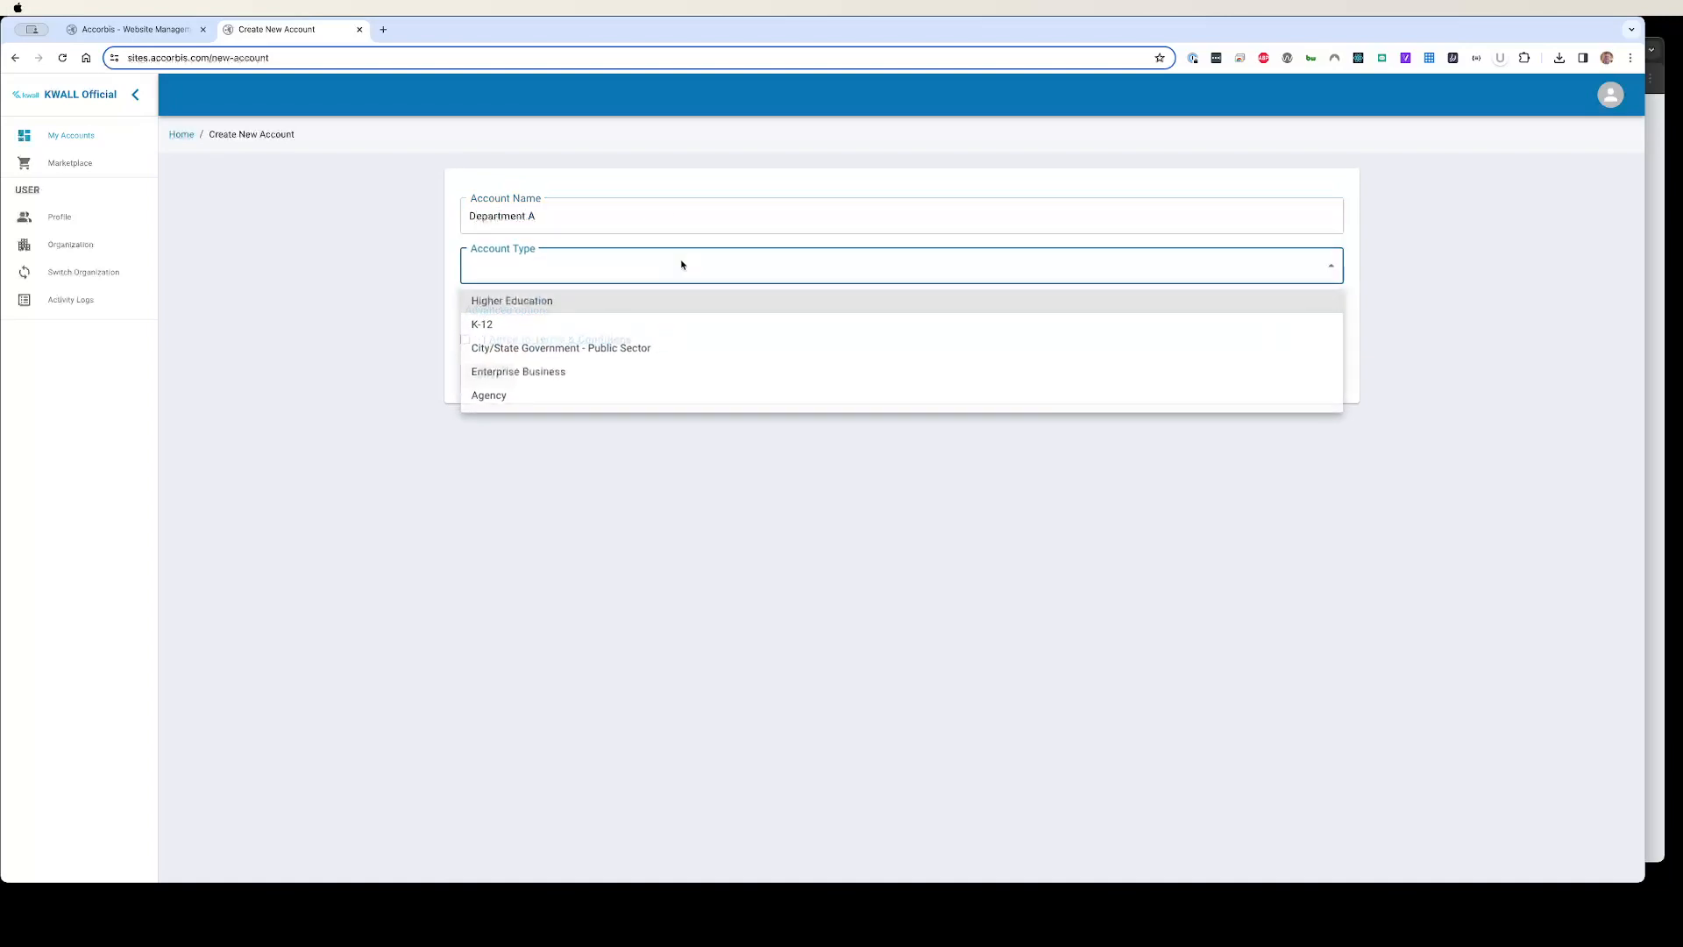
pyautogui.click(680, 296)
pyautogui.click(465, 339)
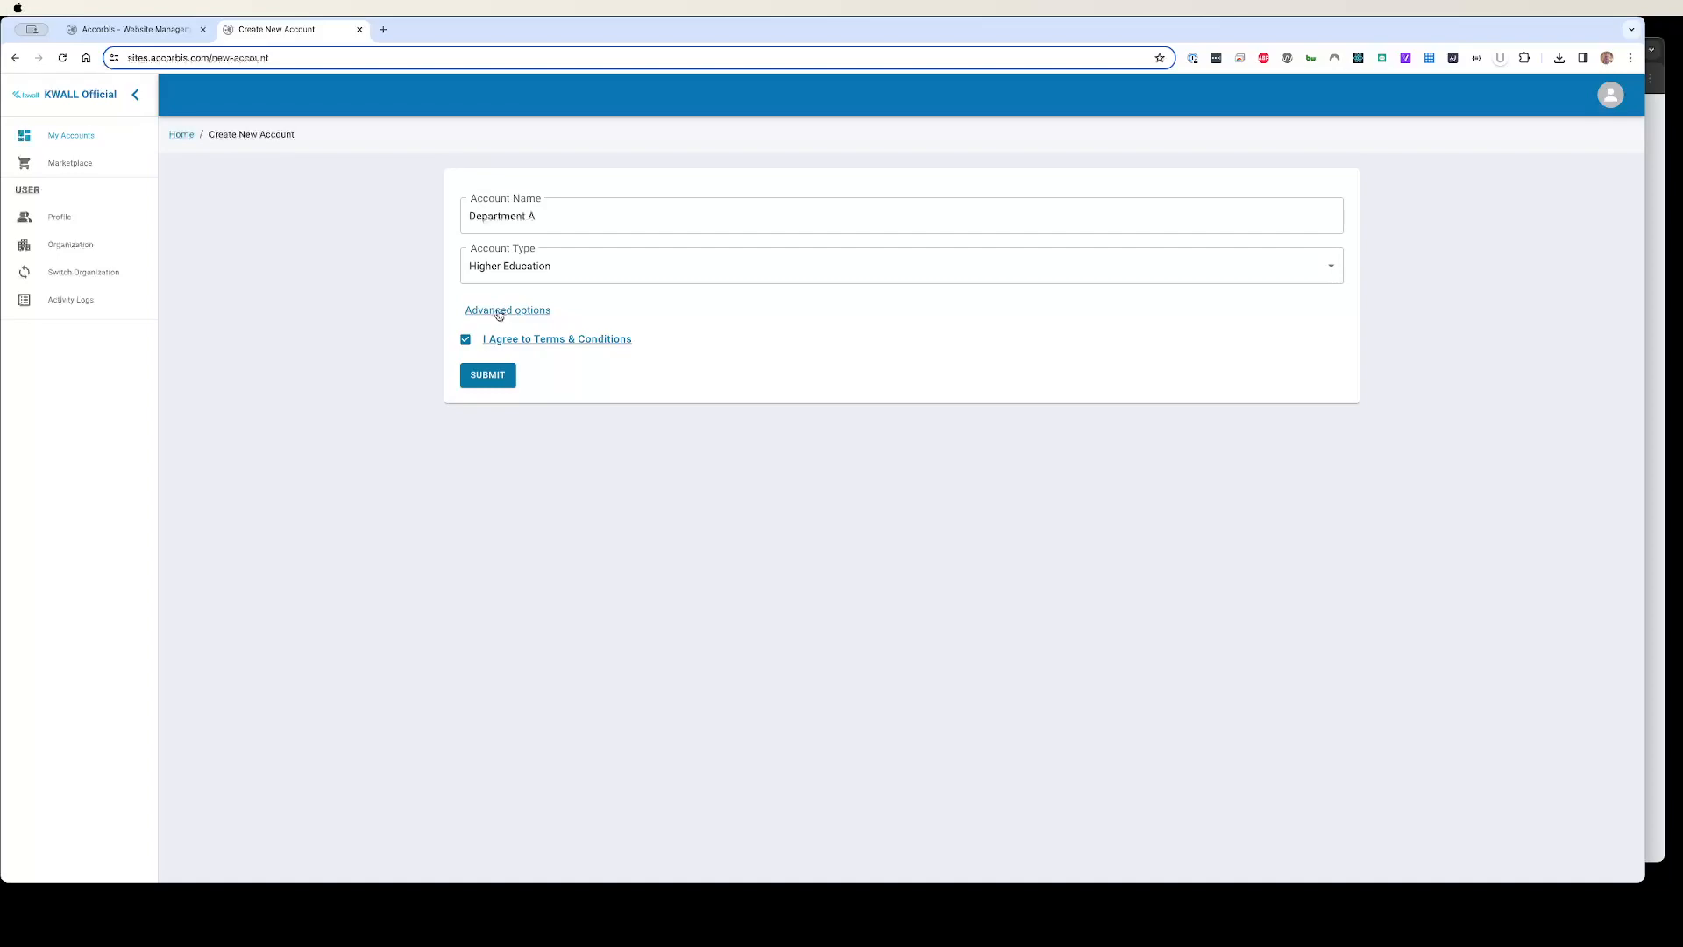
# Step: Expand the advanced options and leave the site deploy option unchecked
pyautogui.click(497, 312)
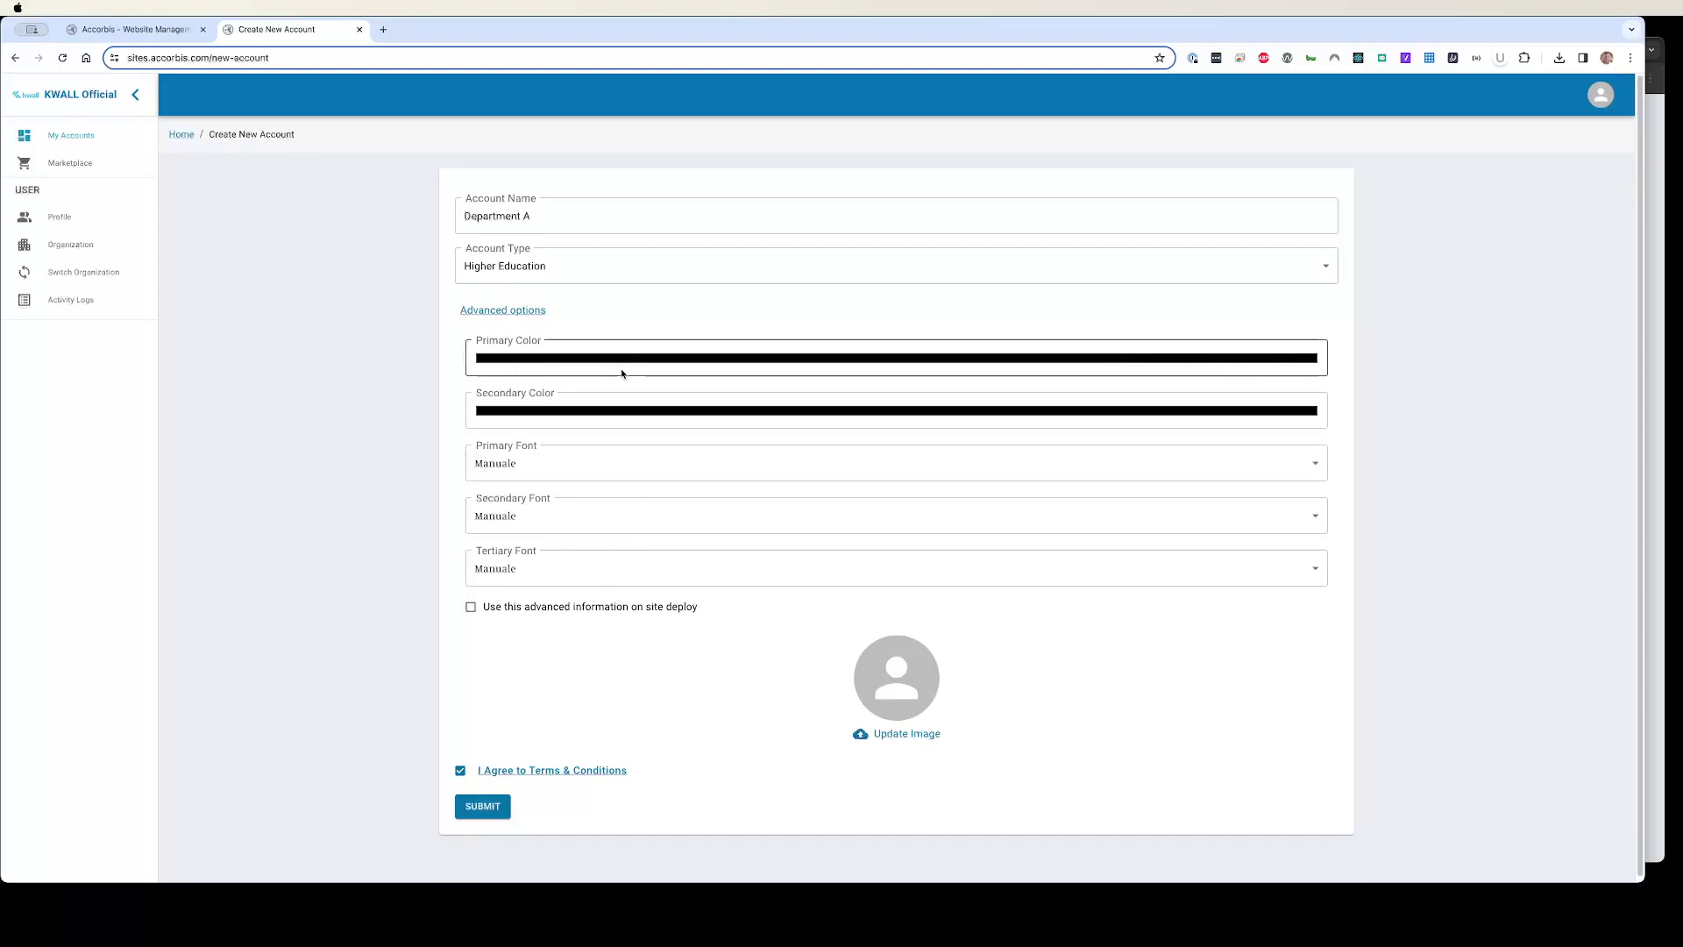
pyautogui.click(488, 612)
pyautogui.click(512, 608)
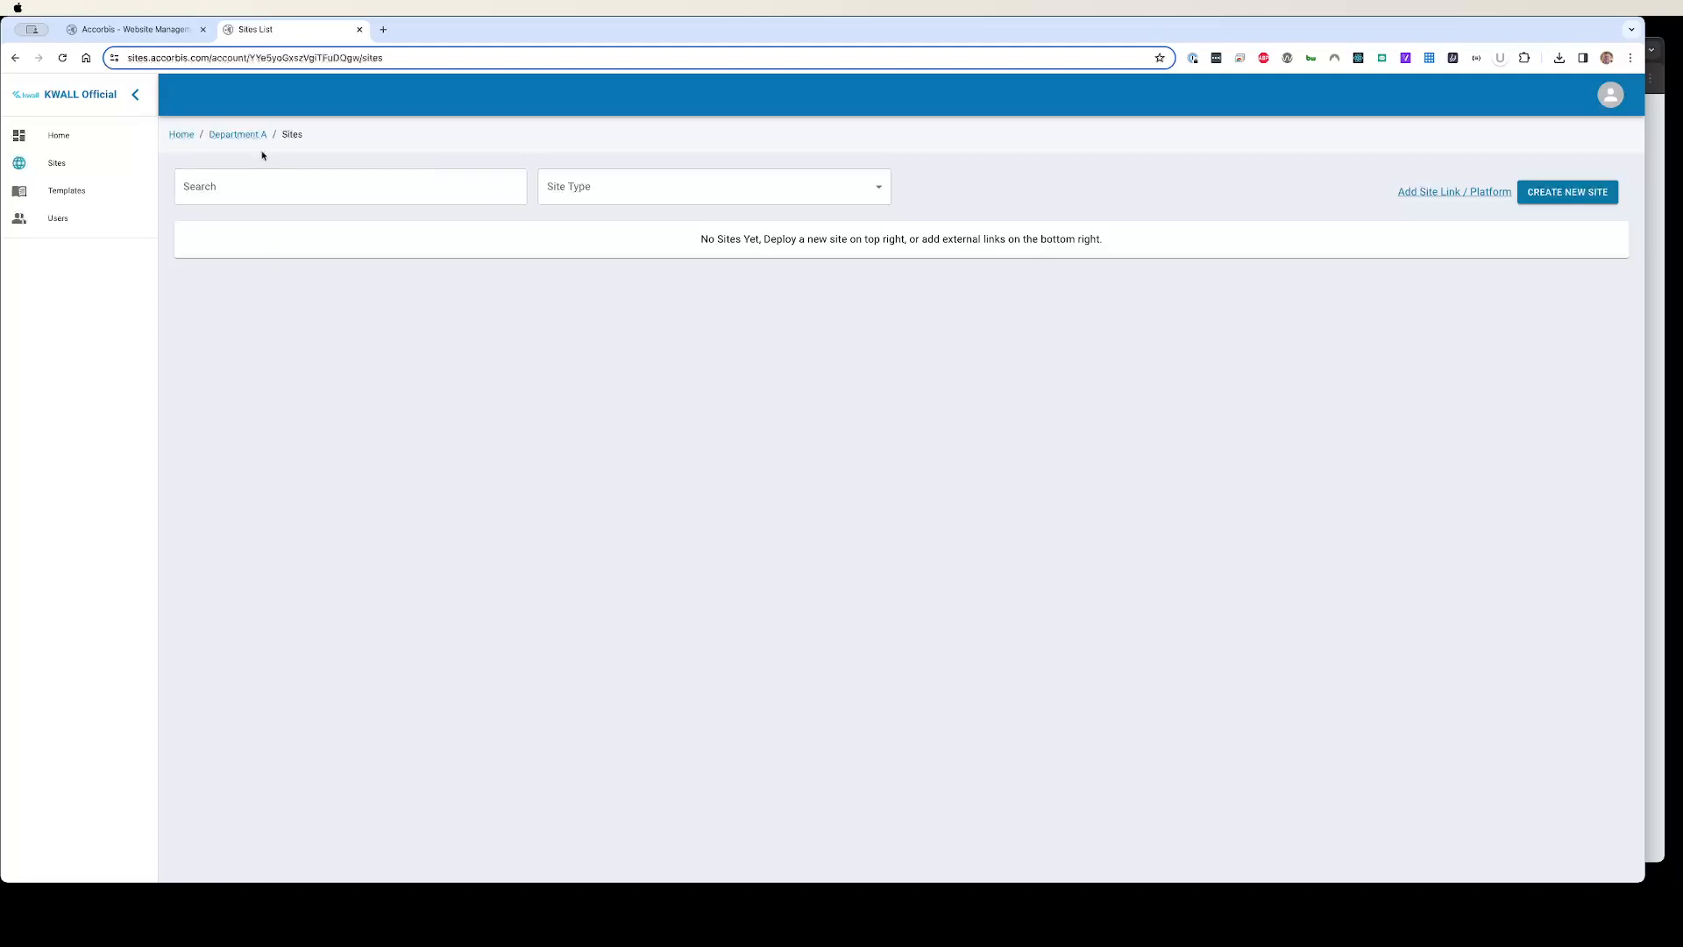
pyautogui.click(178, 136)
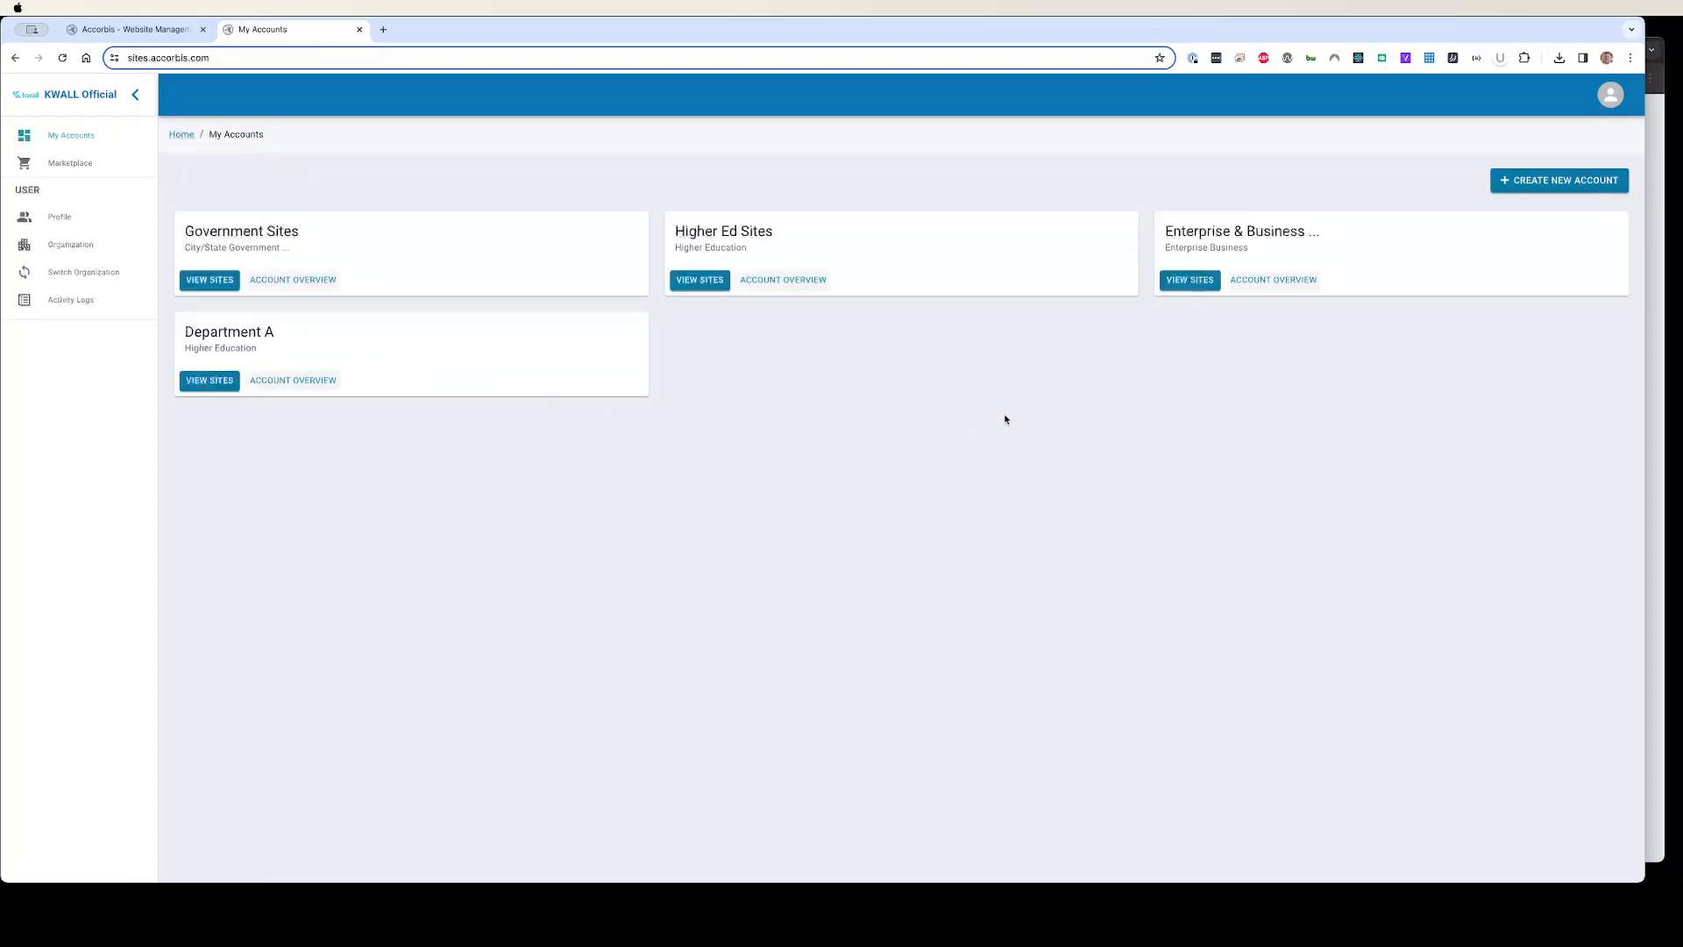
pyautogui.moveTo(203, 333); pyautogui.dragTo(301, 339)
pyautogui.click(301, 338)
pyautogui.click(209, 380)
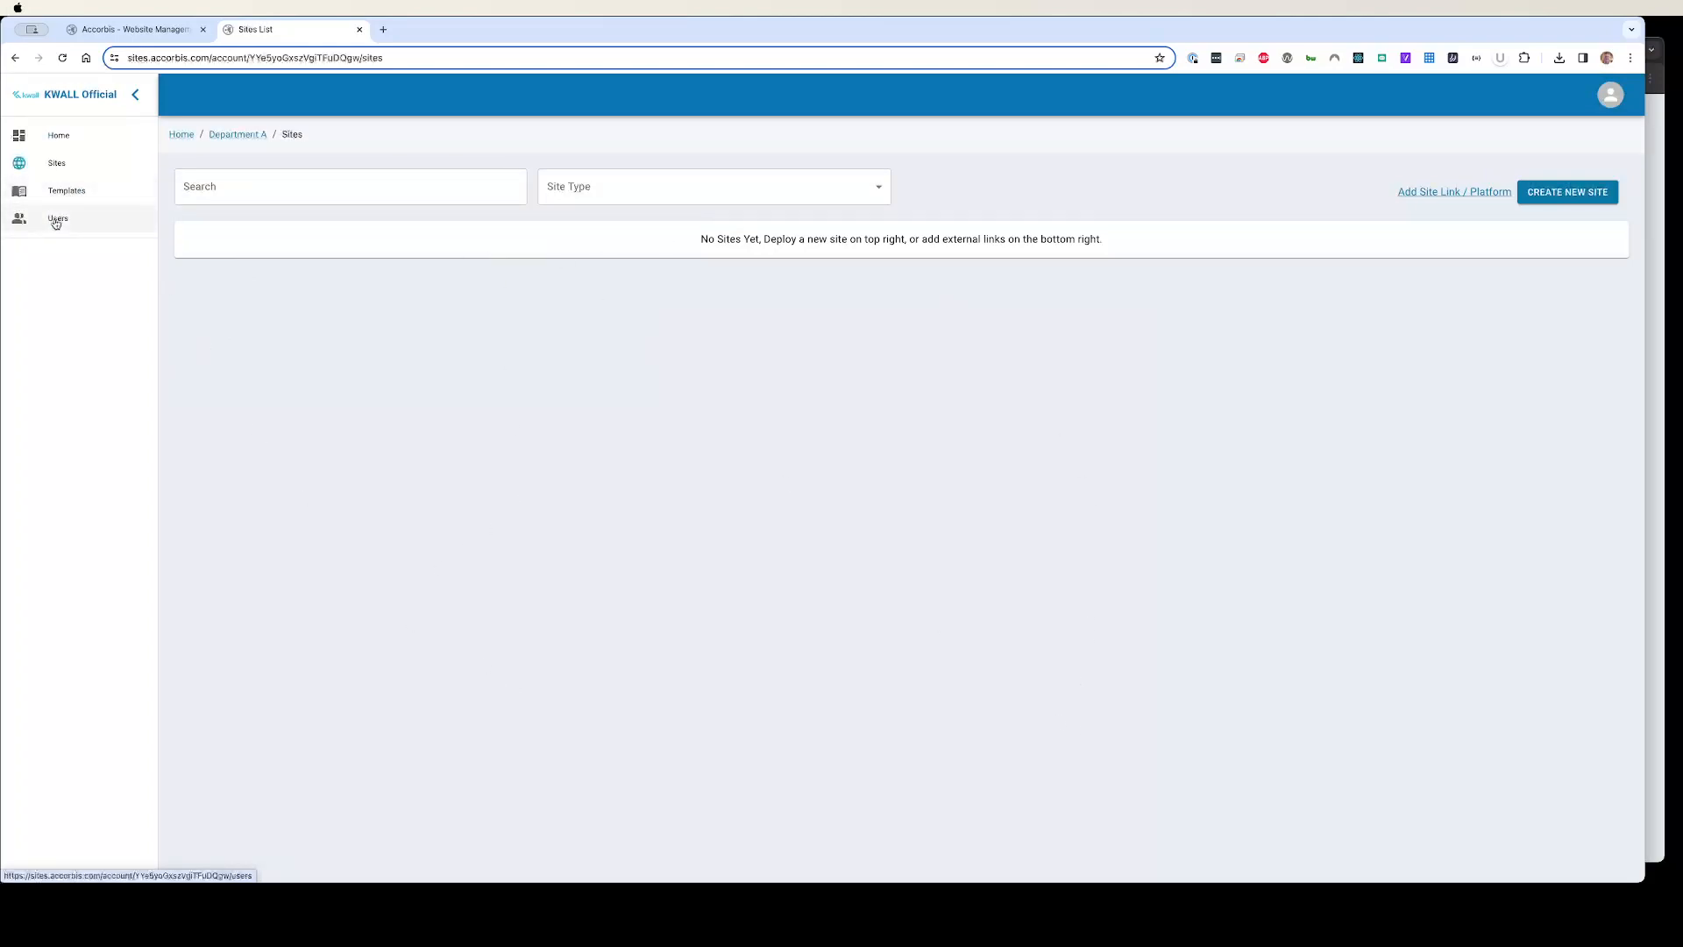
pyautogui.click(182, 136)
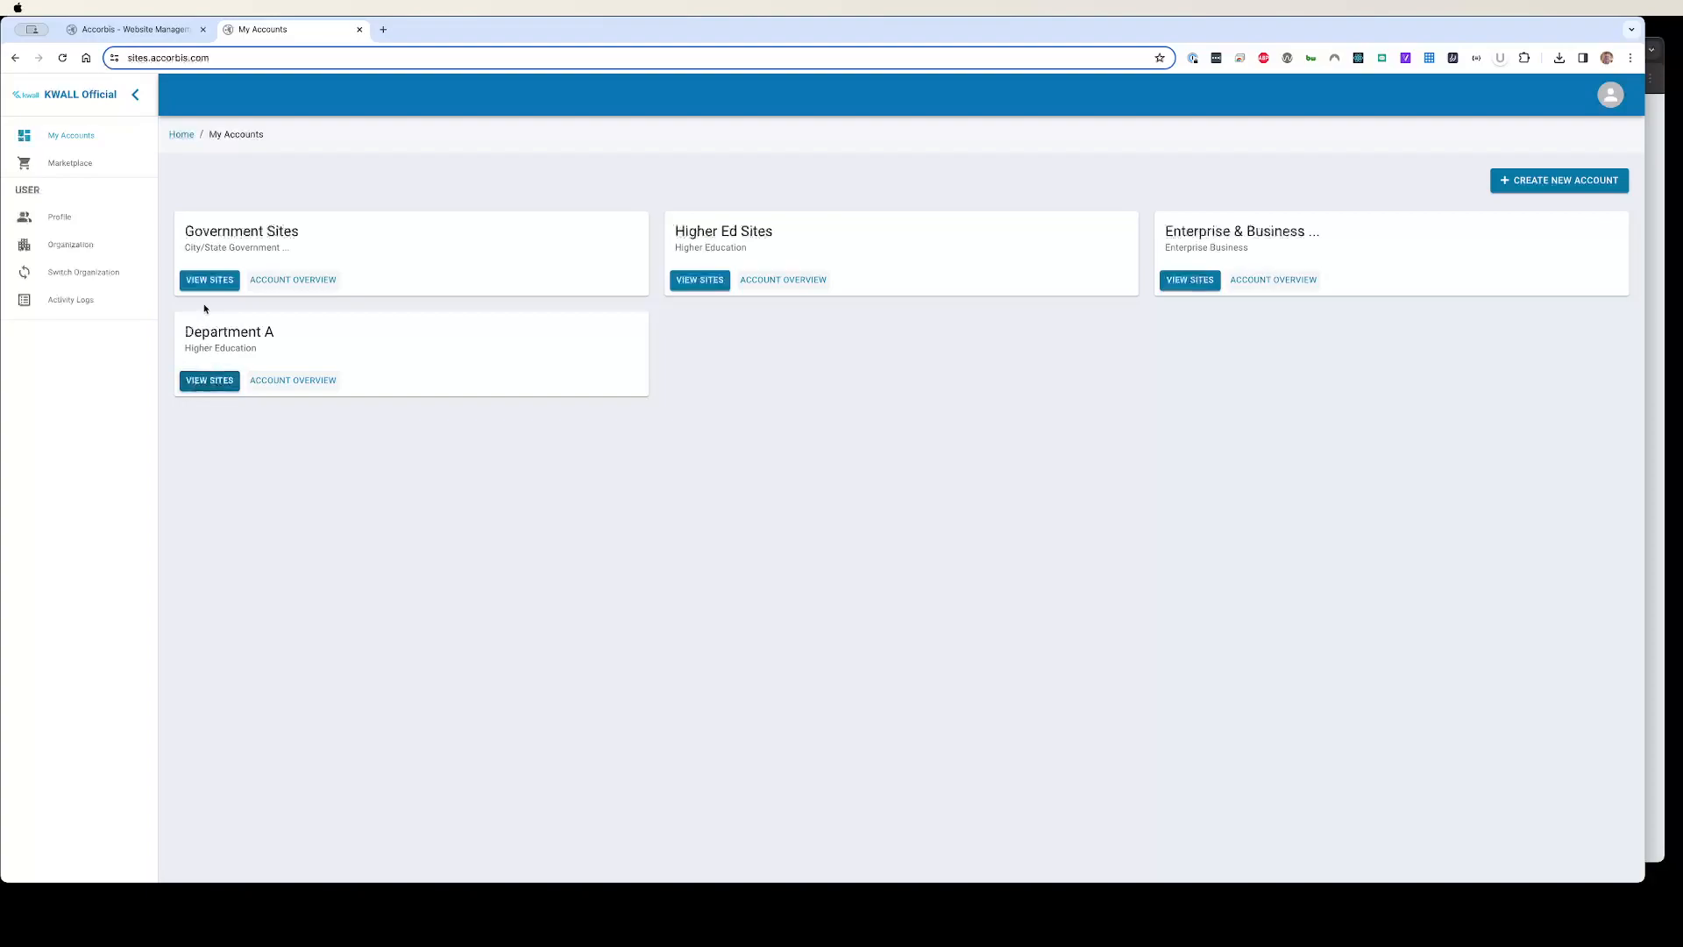
pyautogui.moveTo(183, 331); pyautogui.dragTo(294, 341)
pyautogui.click(793, 351)
pyautogui.moveTo(184, 333); pyautogui.dragTo(290, 337)
pyautogui.click(290, 338)
pyautogui.click(208, 382)
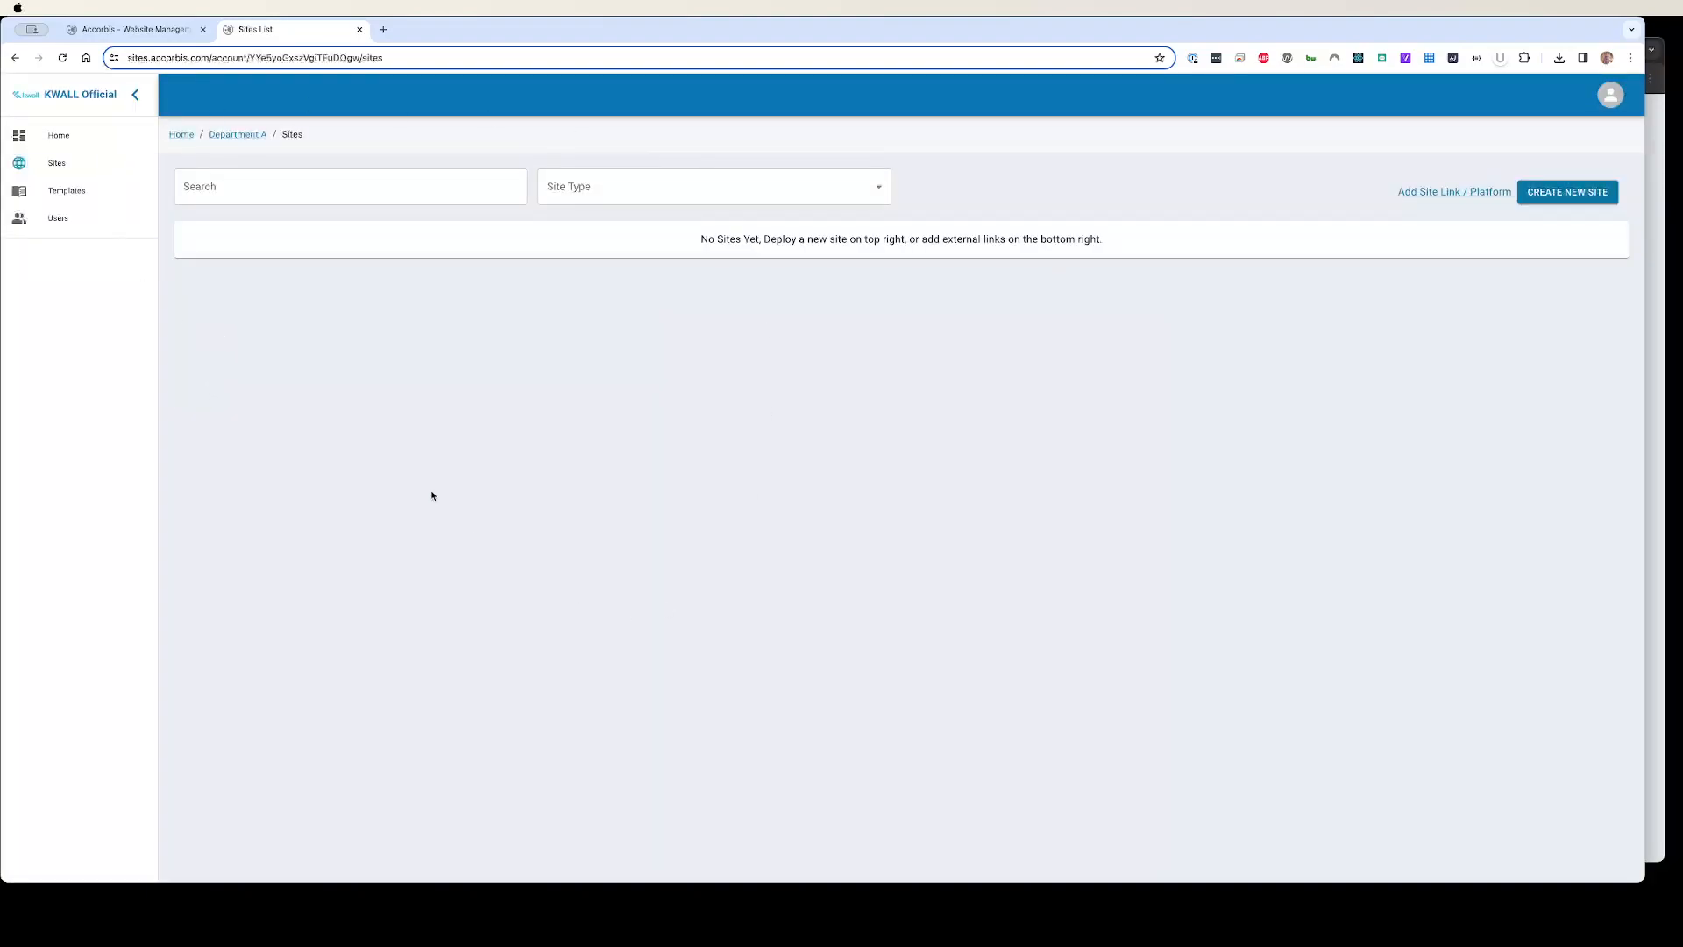
# Step: Add a new Department A user and enter the admin's e-mail address
pyautogui.click(42, 218)
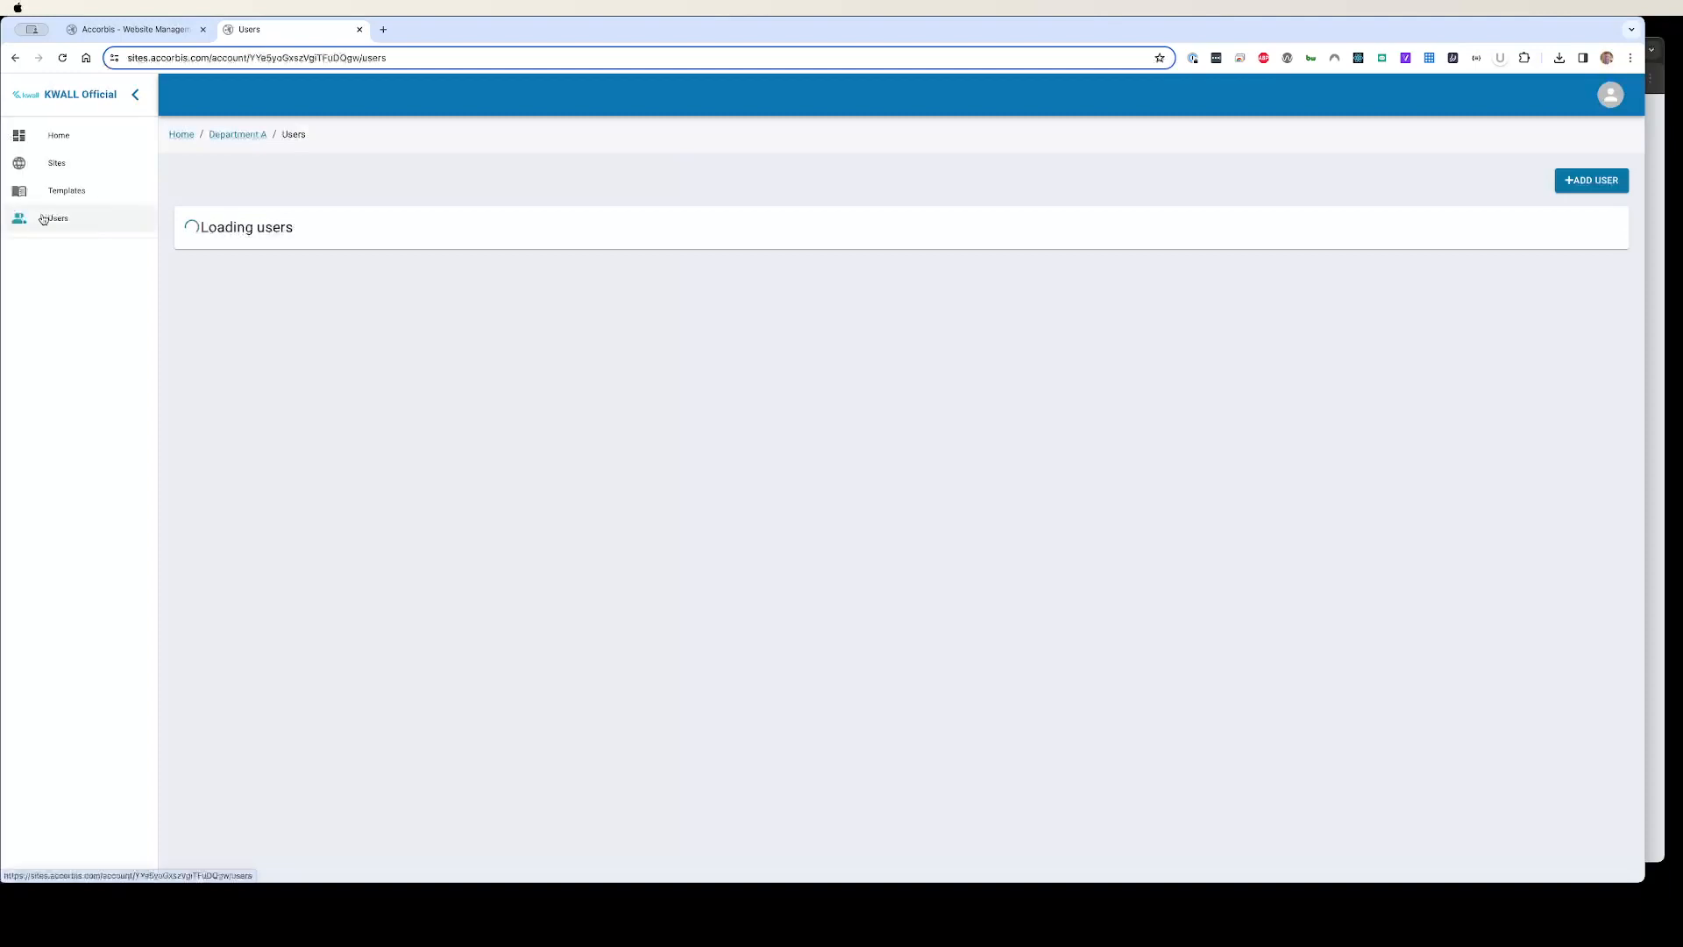
pyautogui.click(1571, 179)
pyautogui.click(333, 205)
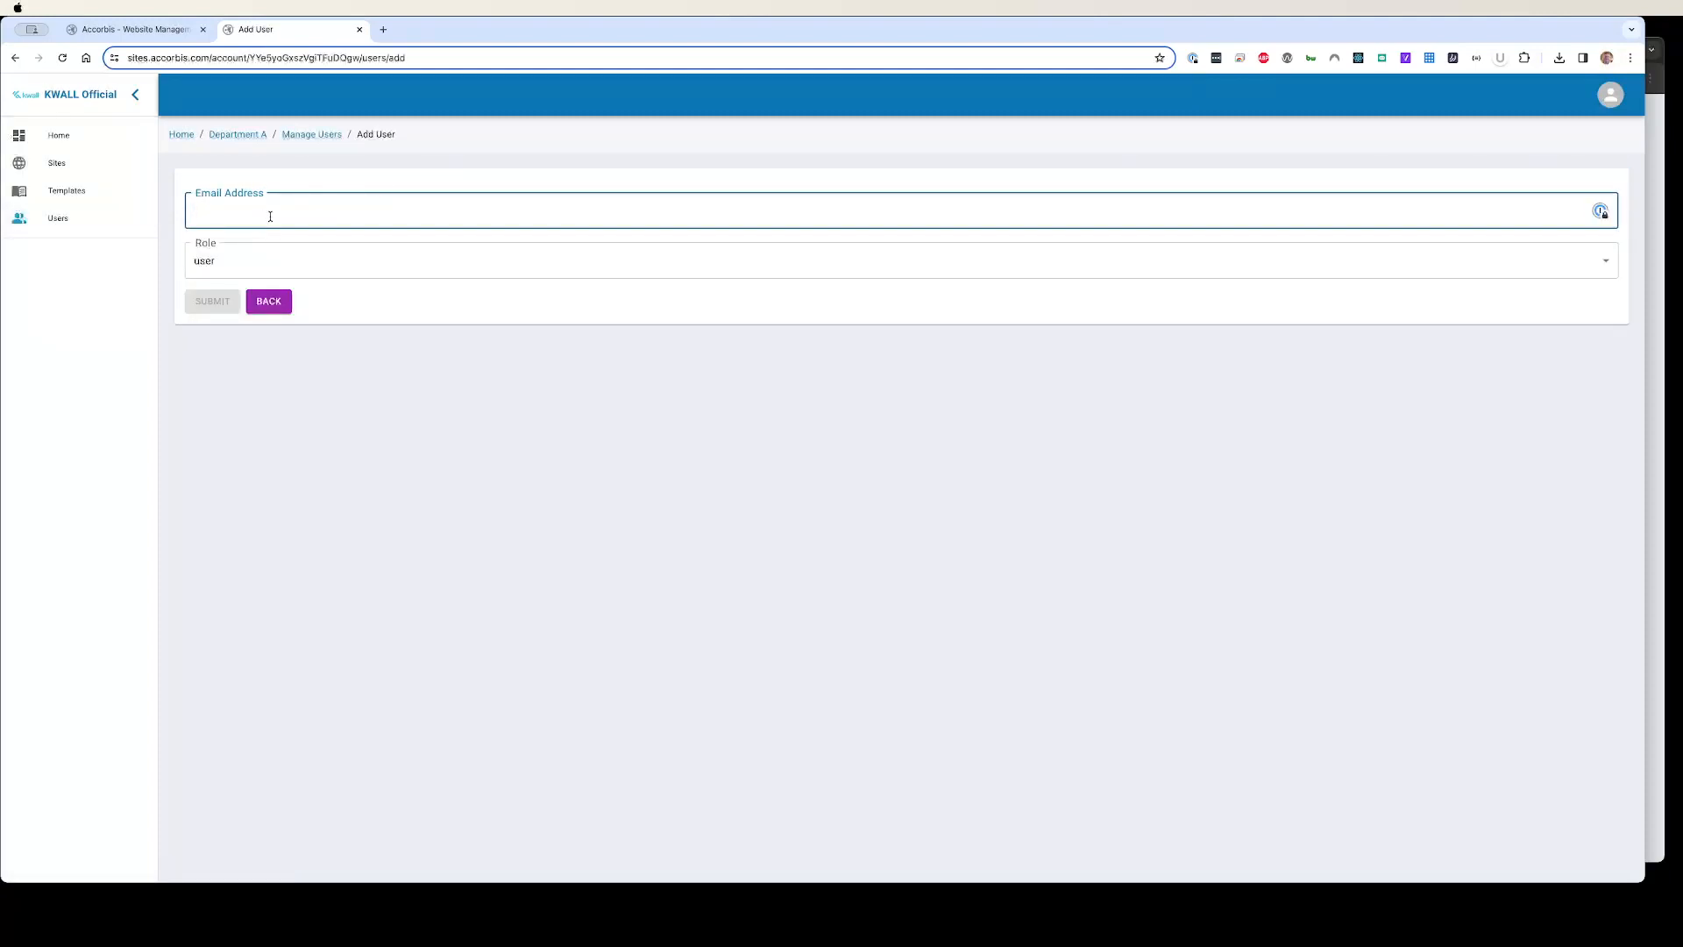
pyautogui.click(260, 257)
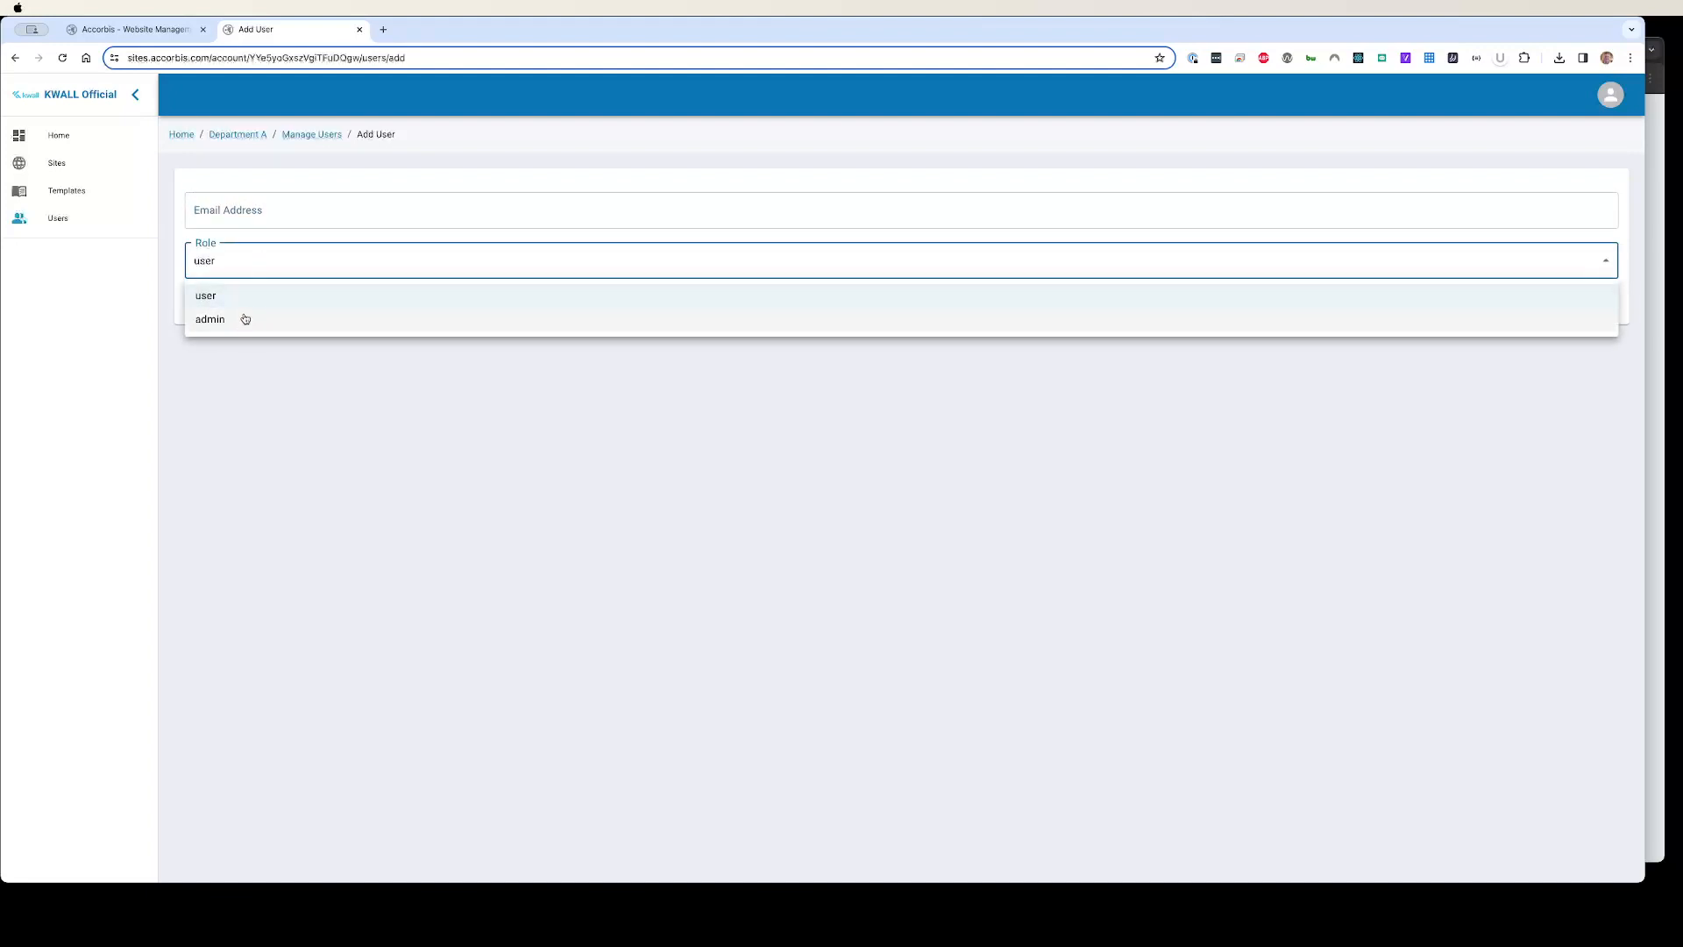
pyautogui.click(237, 207)
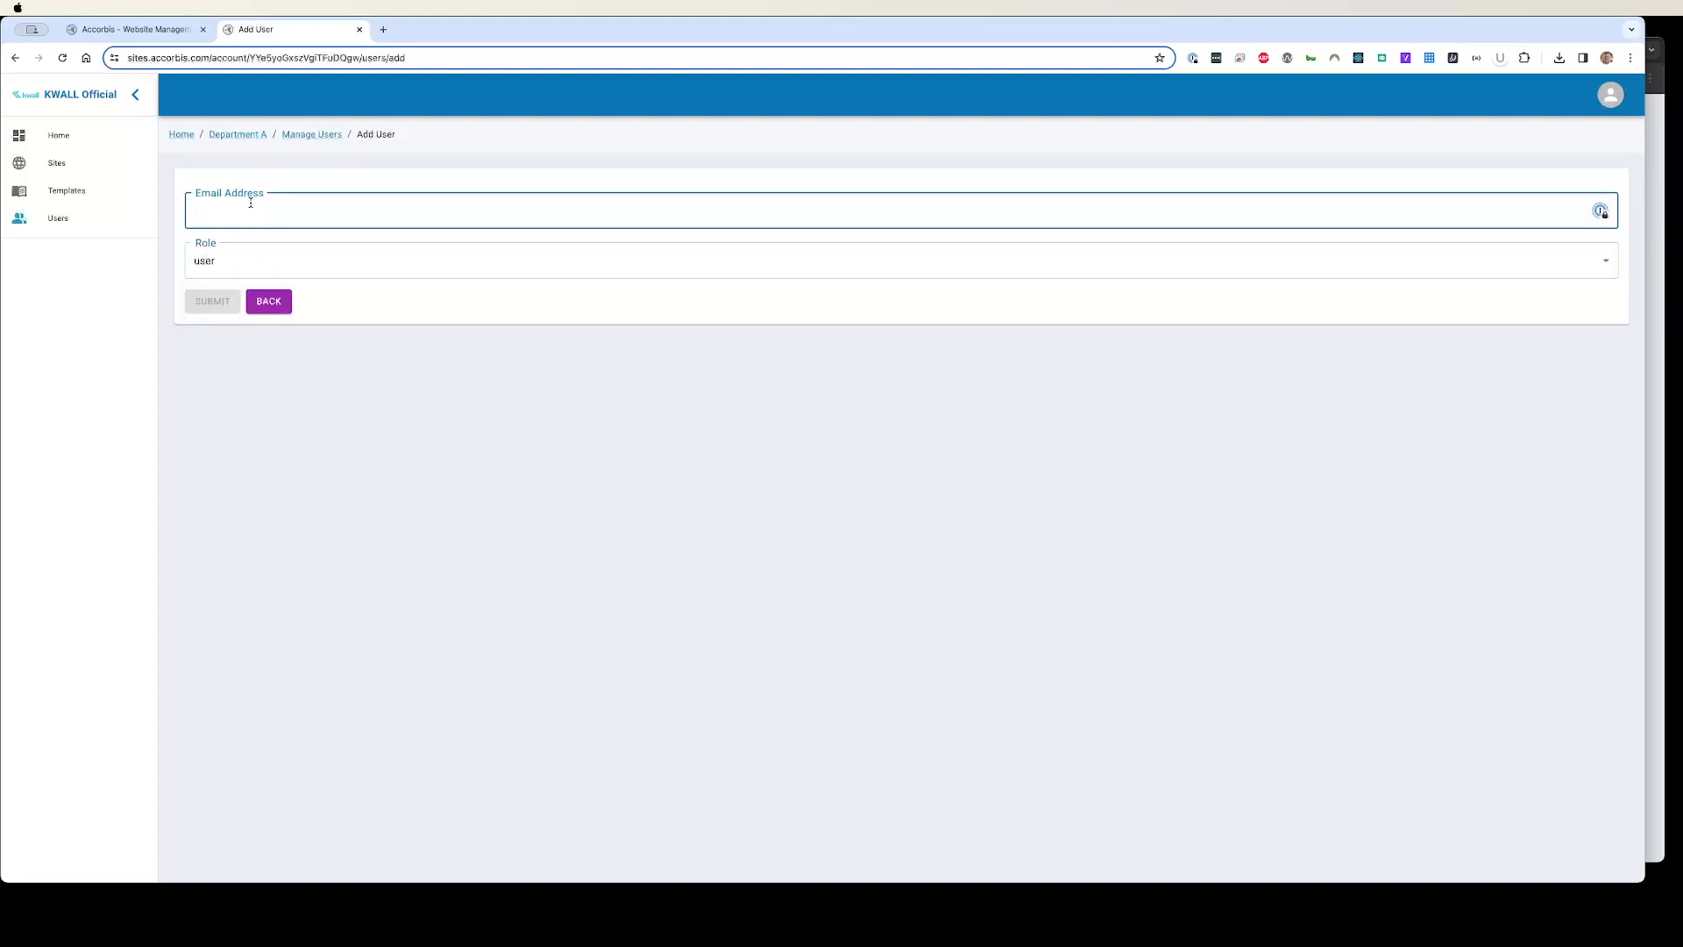
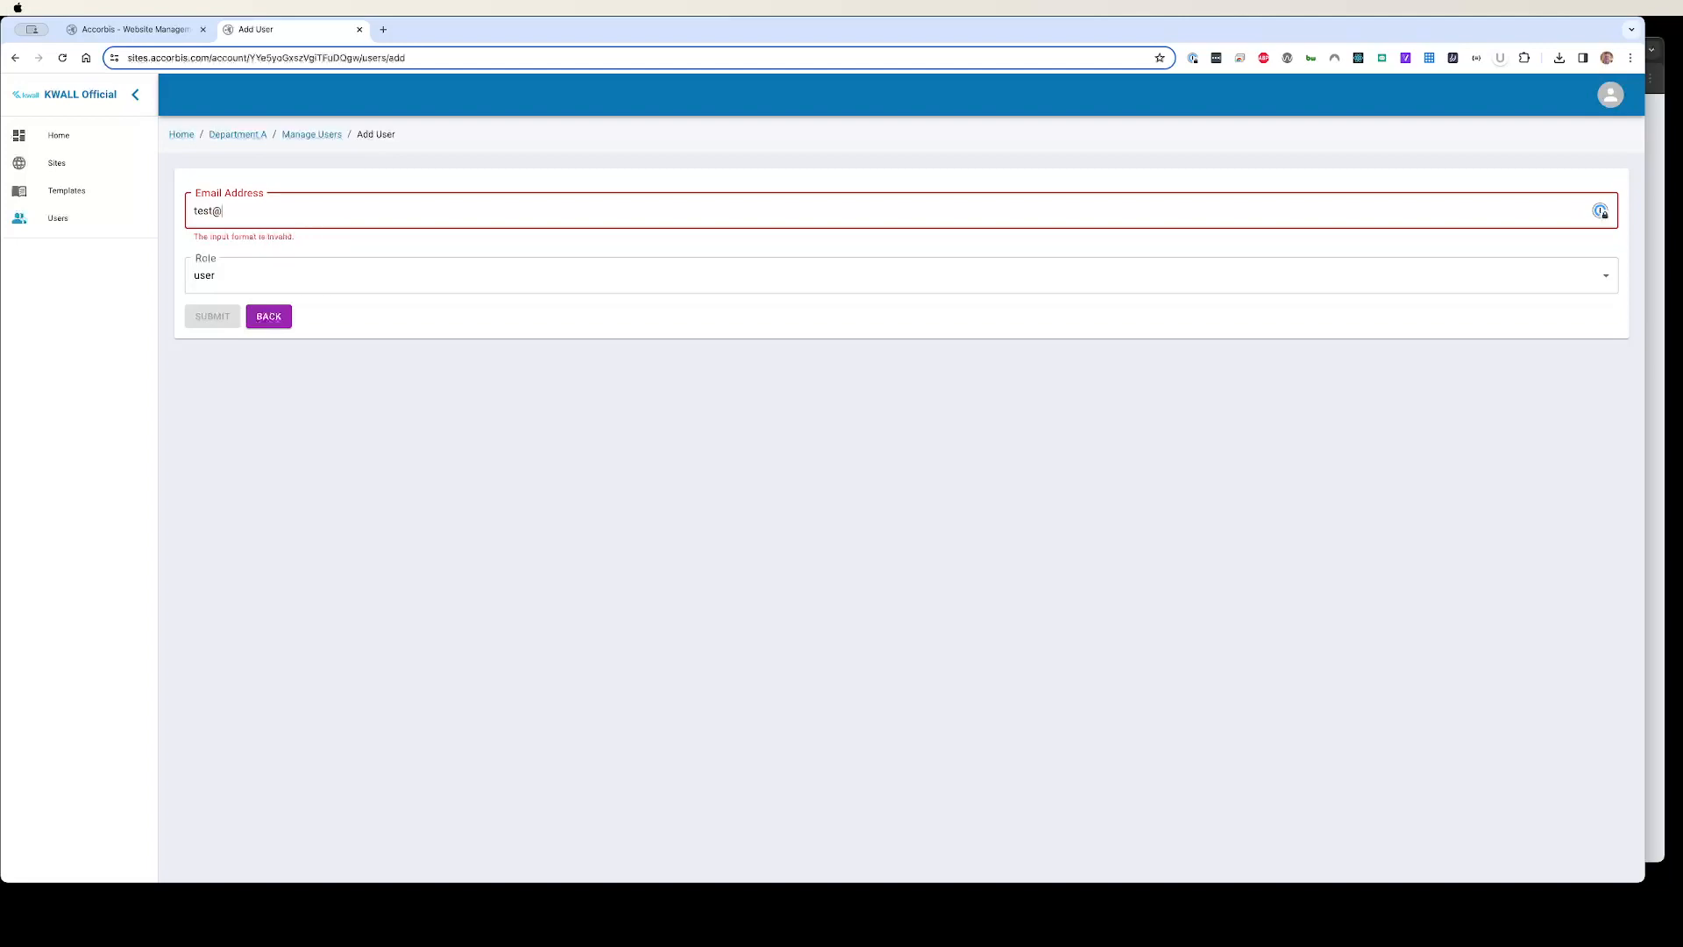
# Step: Give the user the admin role and go back to Department A's sites list
pyautogui.click(301, 263)
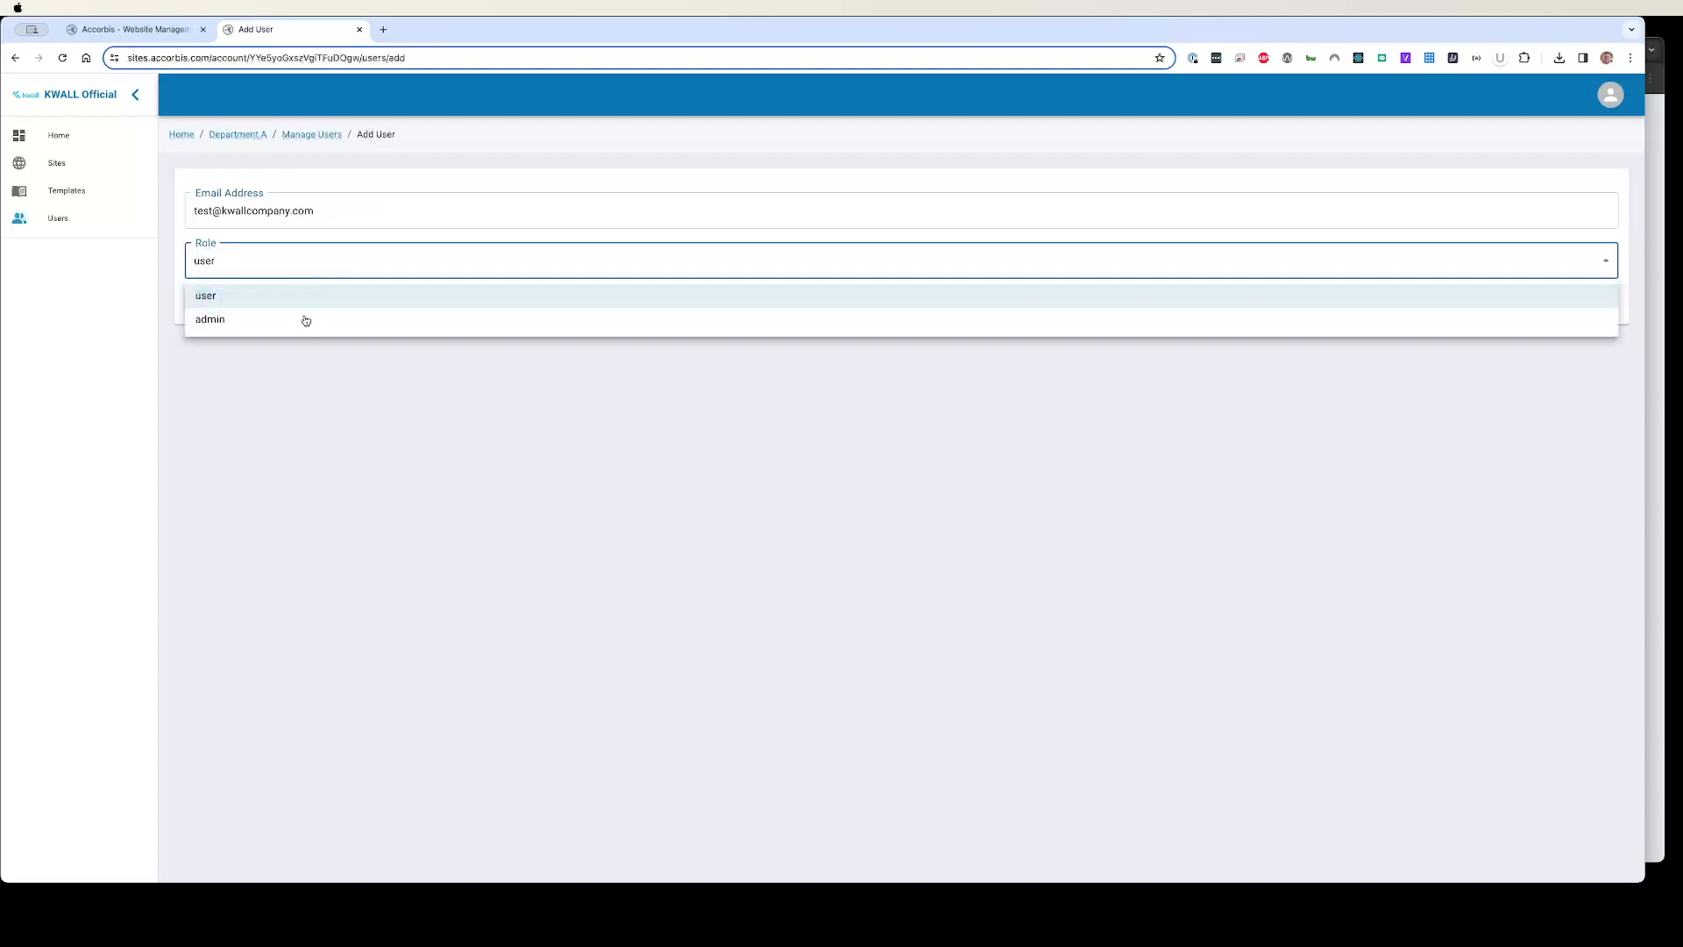
pyautogui.click(299, 323)
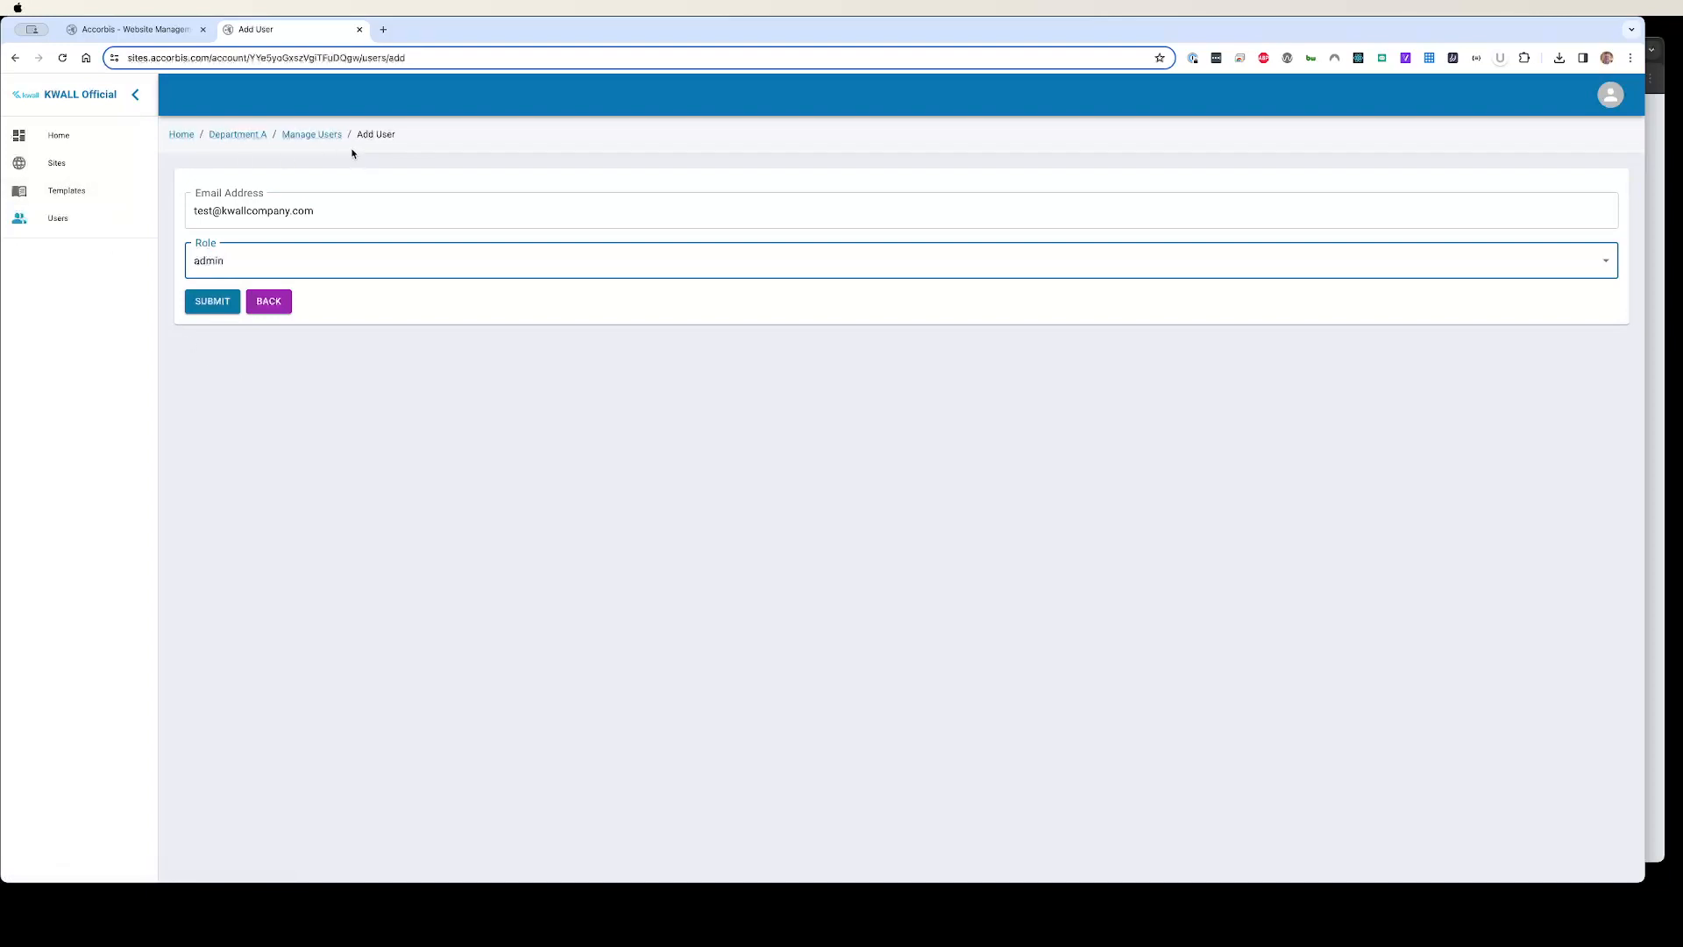
pyautogui.click(237, 135)
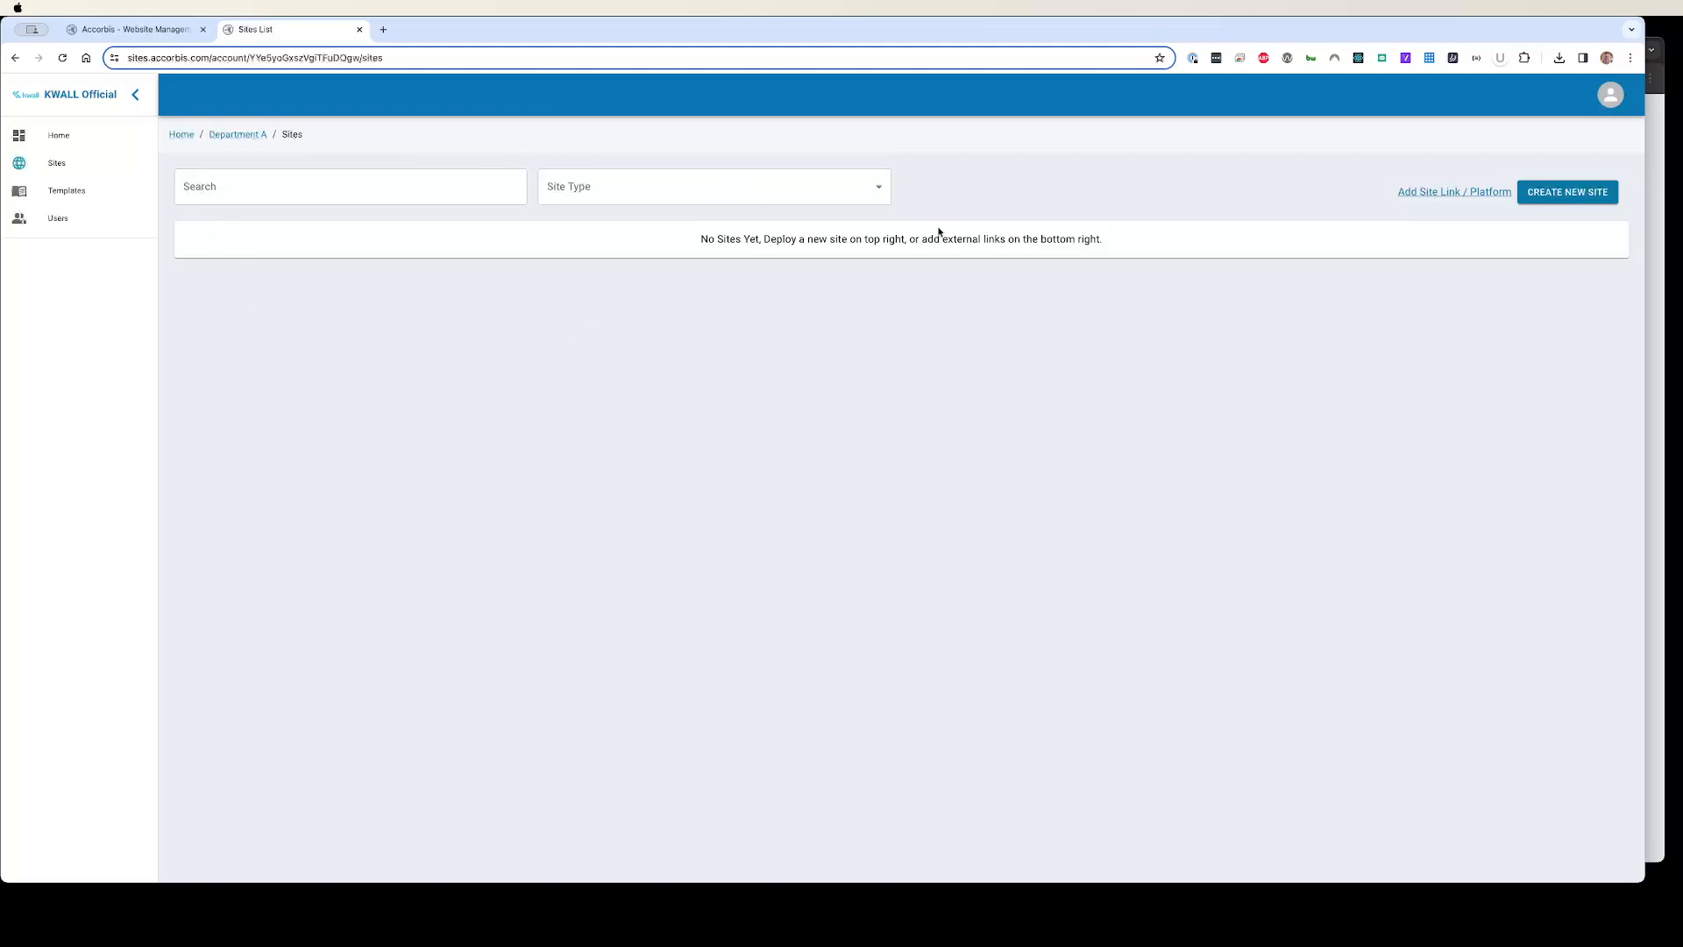
pyautogui.click(1429, 194)
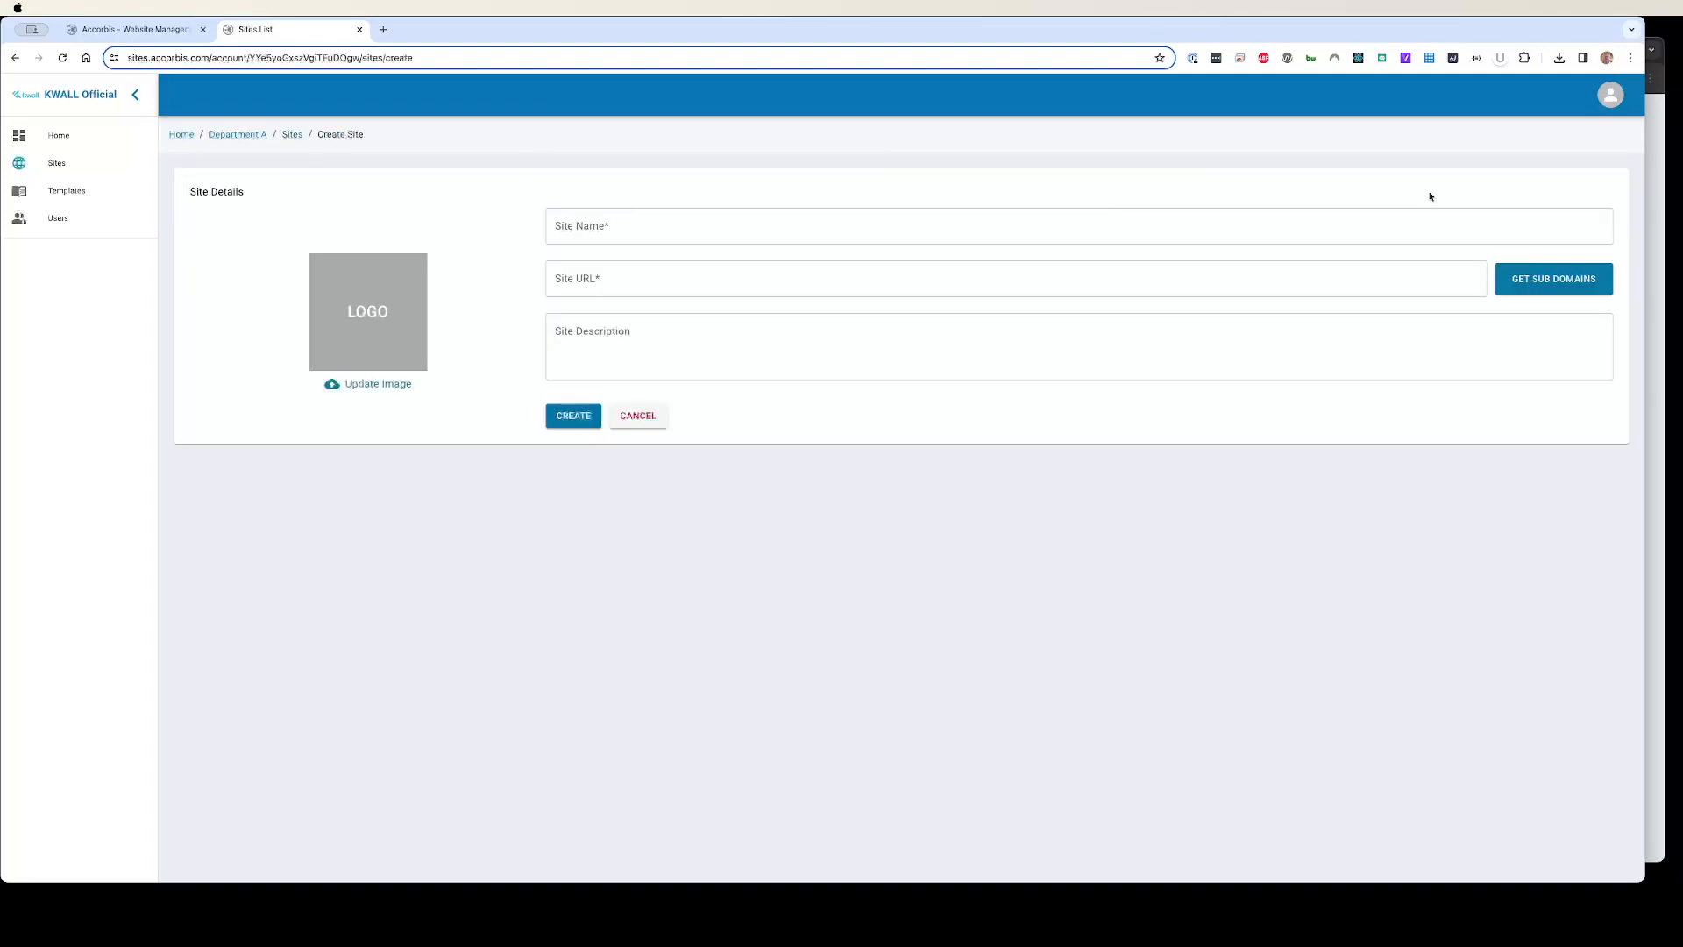
pyautogui.click(588, 230)
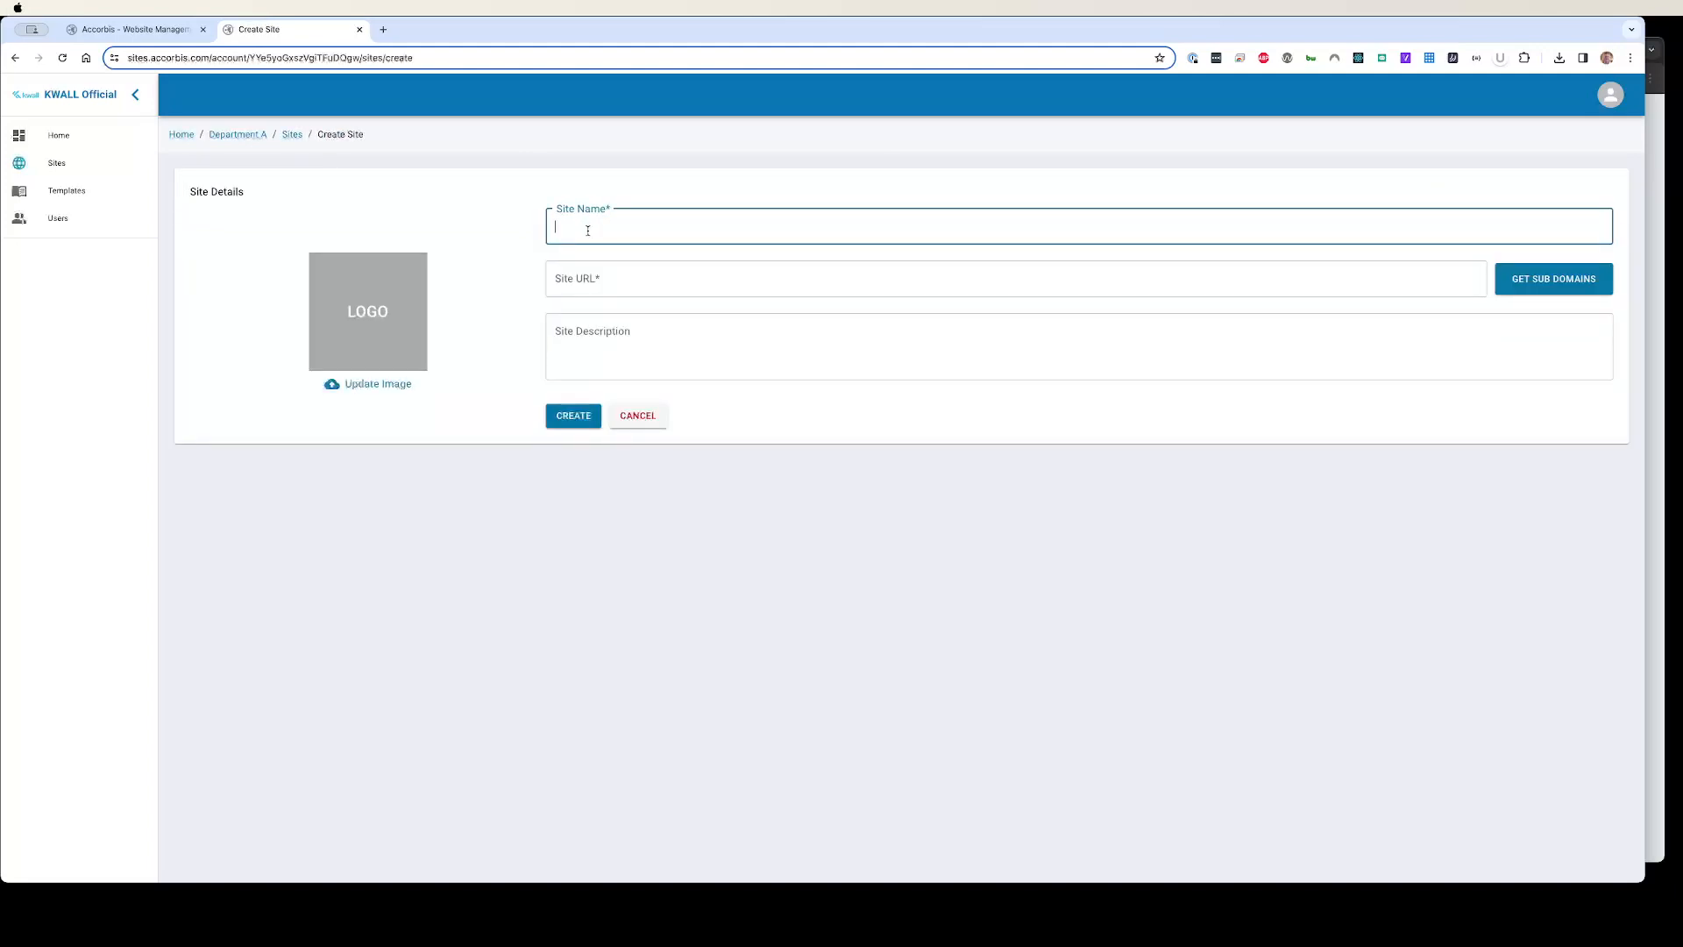
pyautogui.write('KWALL Main Site')
pyautogui.press('Tab')
pyautogui.write('https://www.kwallcompany.com')
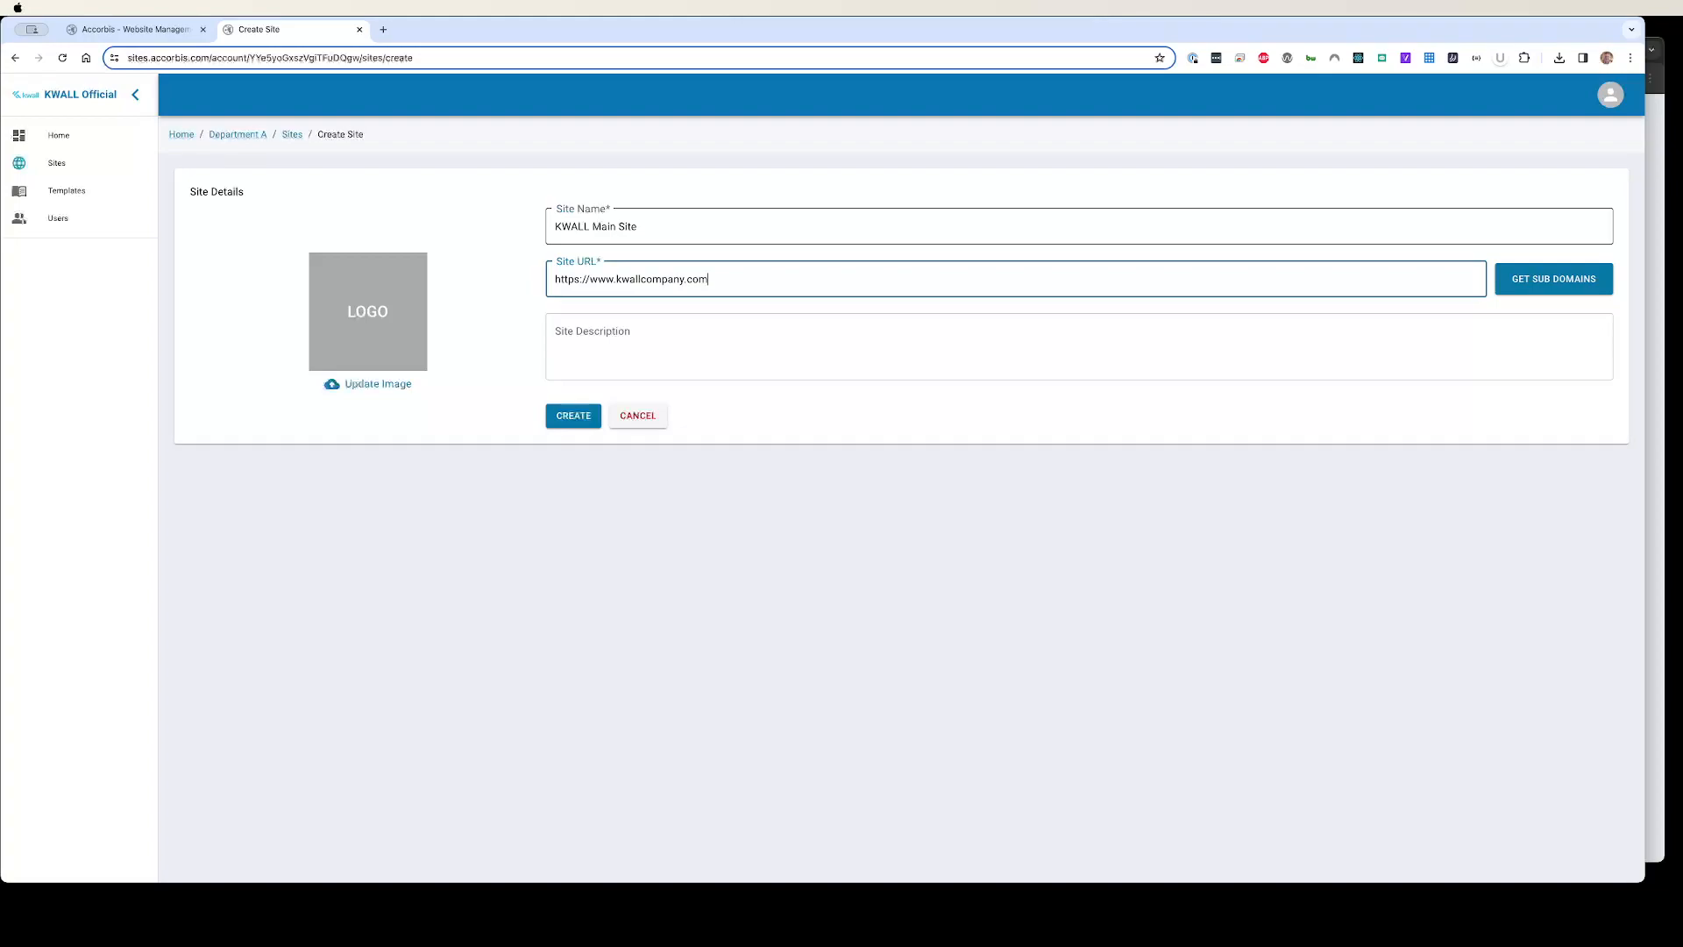
pyautogui.click(603, 340)
pyautogui.write('M')
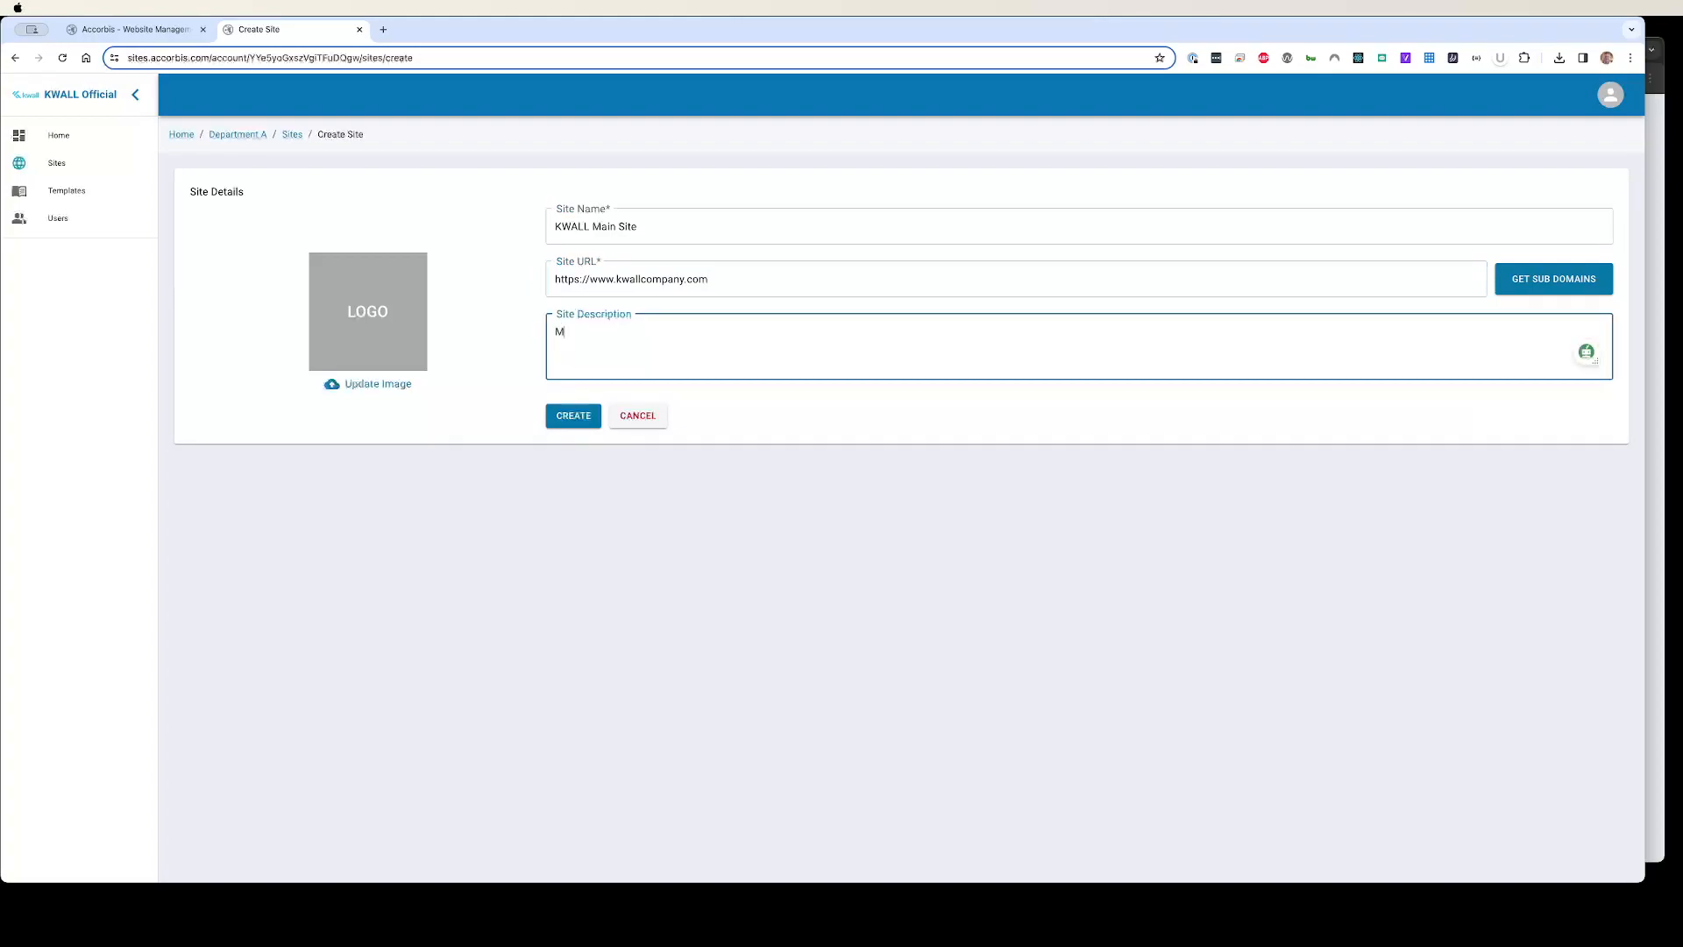
pyautogui.write('ain Website')
pyautogui.click(561, 420)
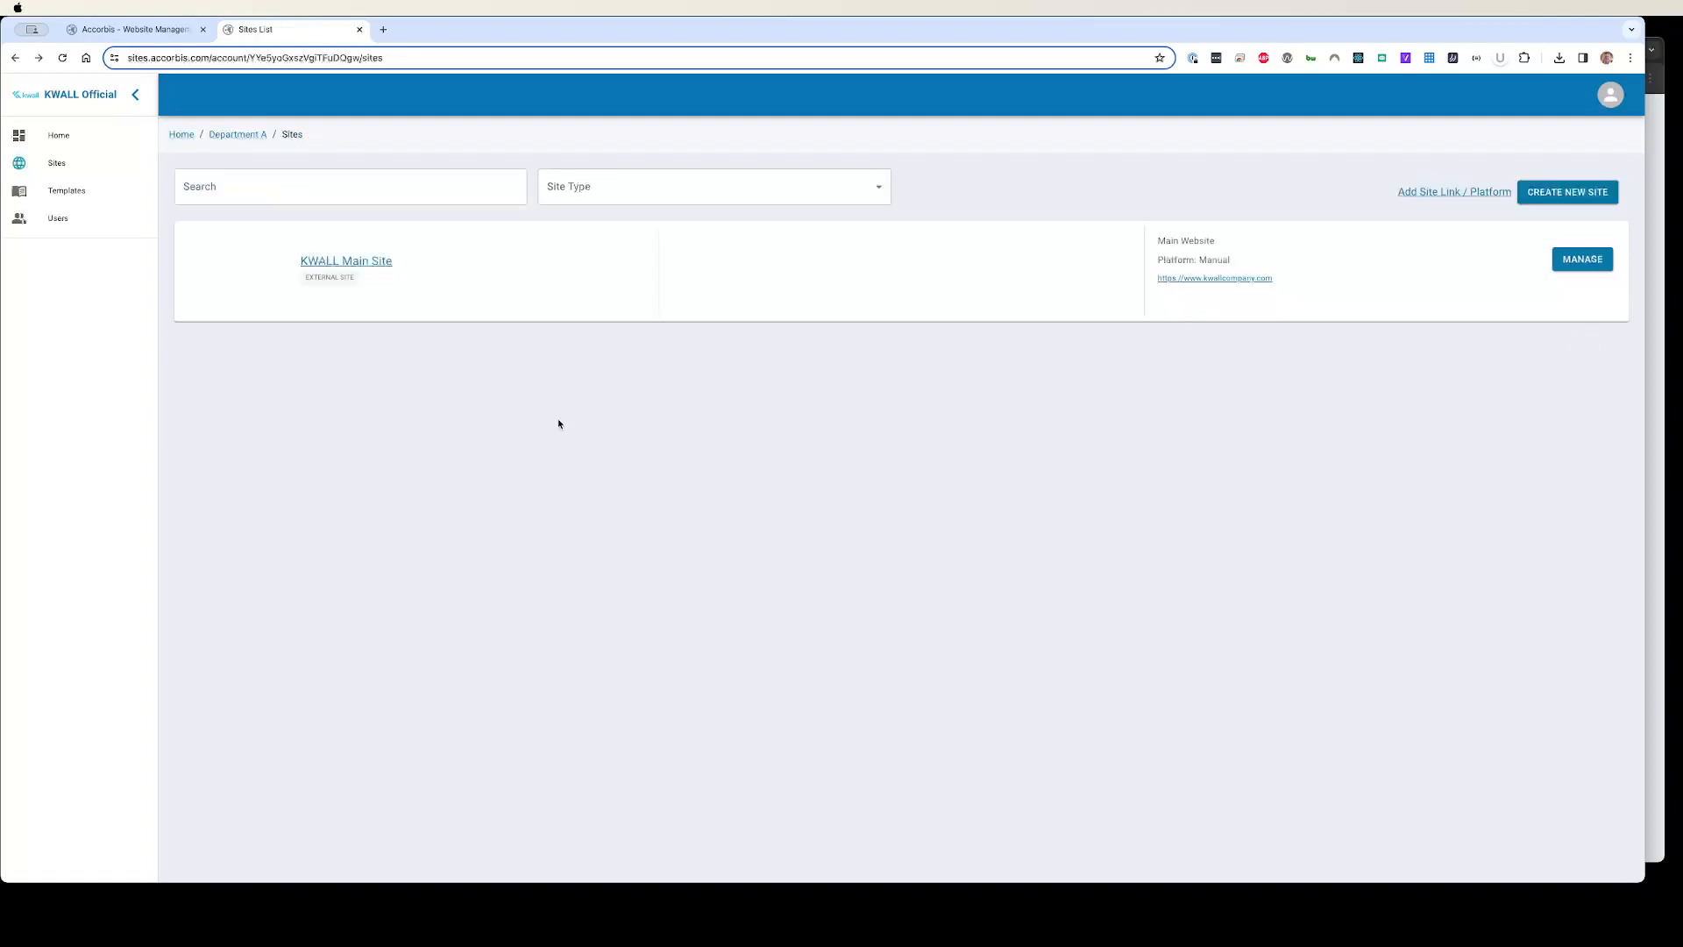